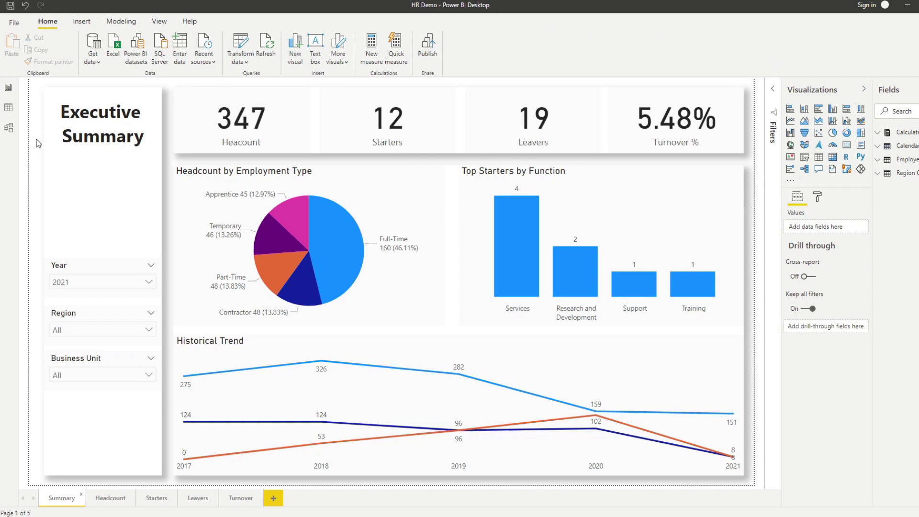
pyautogui.click(113, 500)
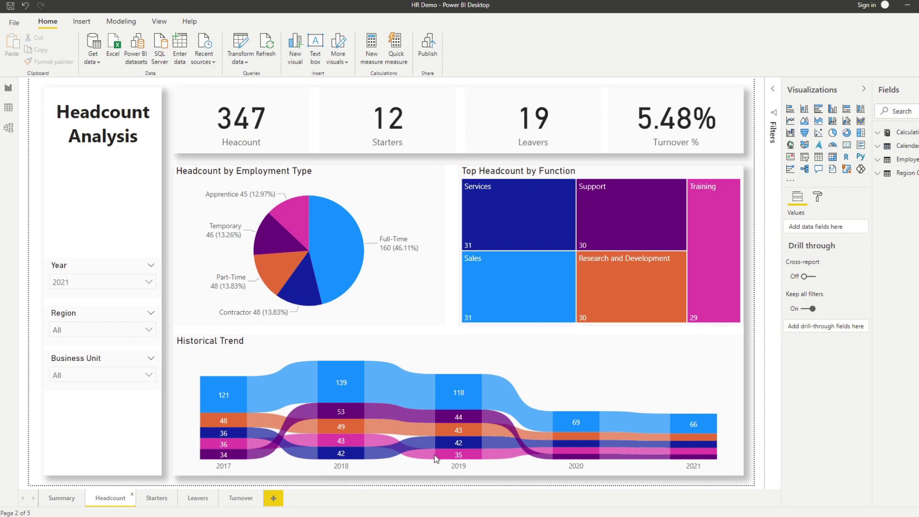
pyautogui.click(153, 502)
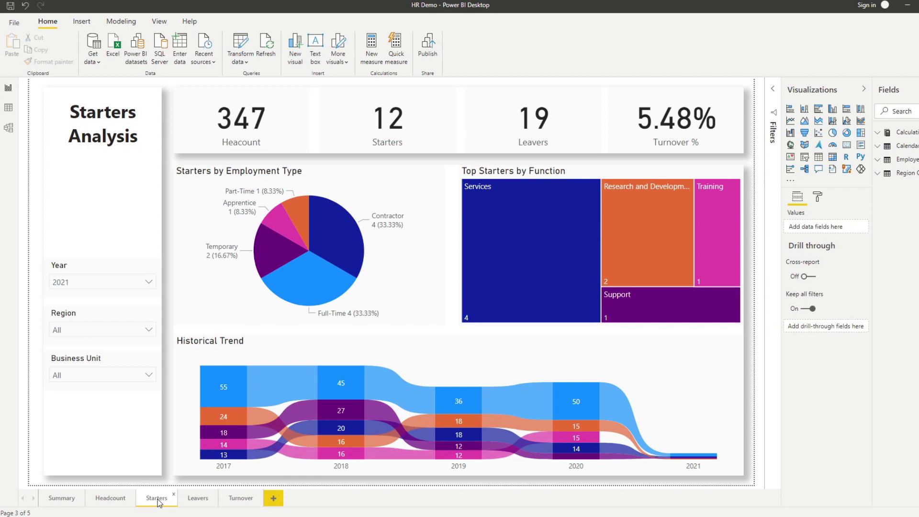
pyautogui.click(111, 499)
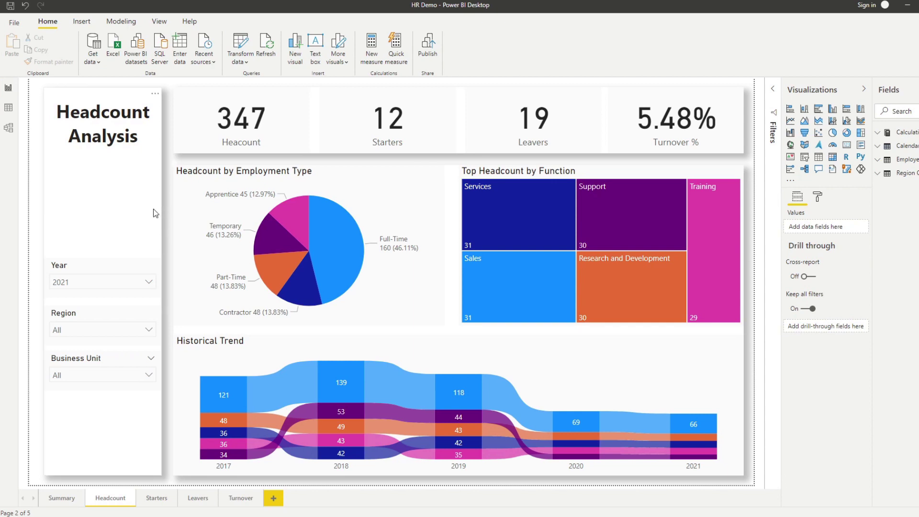
# - Open the View tab's Selection pane and hide the three background Shape layers
pyautogui.click(158, 22)
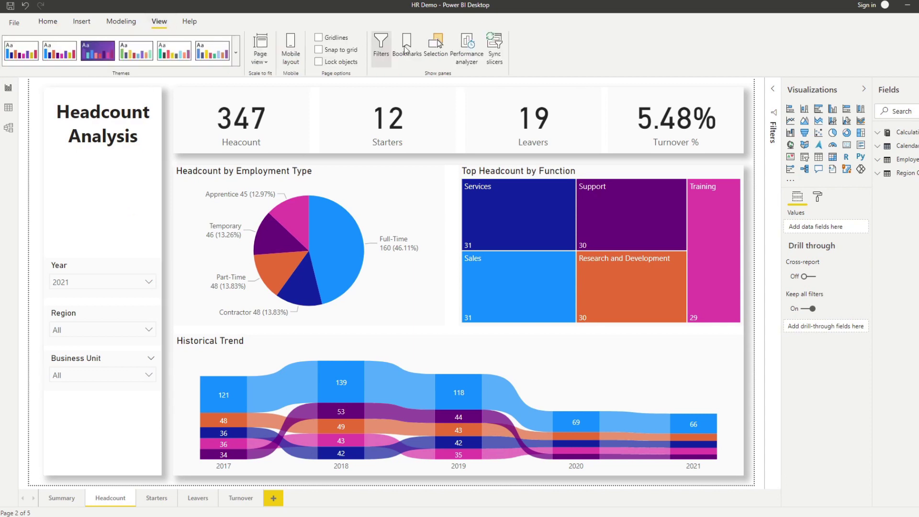
pyautogui.click(439, 53)
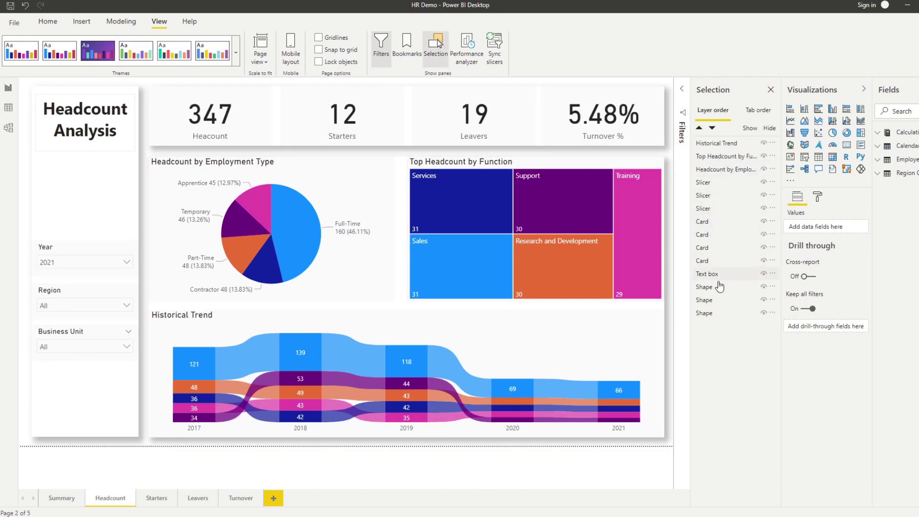
pyautogui.click(763, 287)
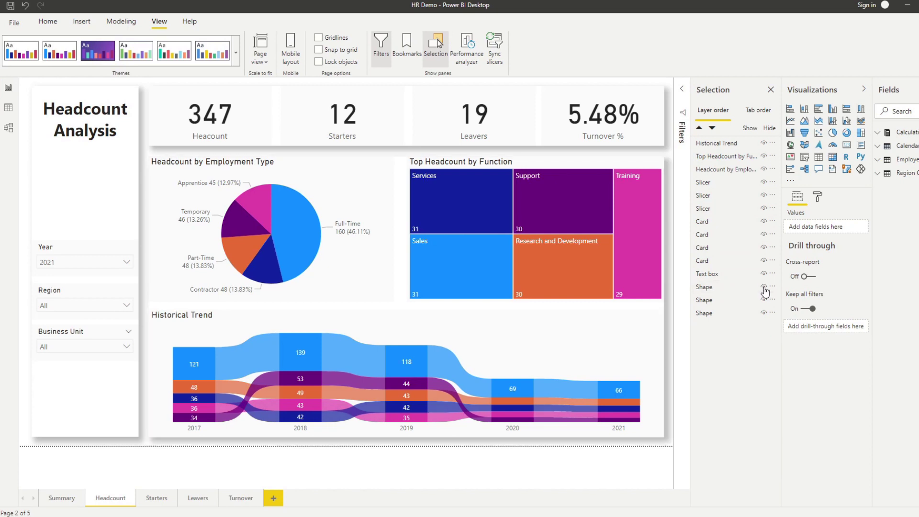
pyautogui.click(764, 288)
pyautogui.click(764, 300)
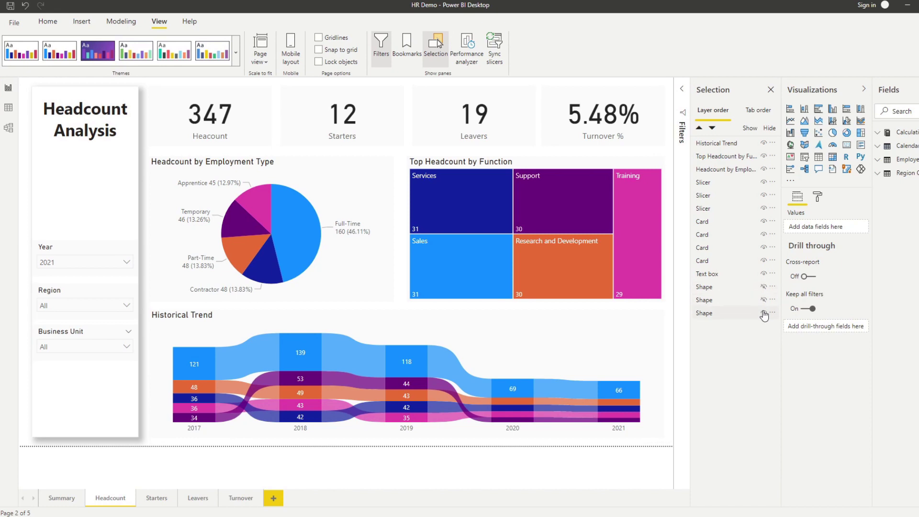
pyautogui.click(764, 313)
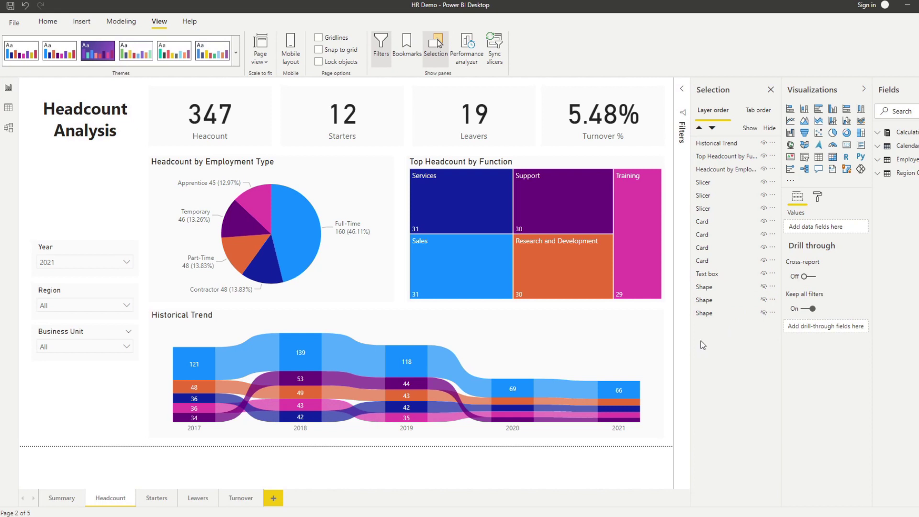
# - Make the title, KPI-card and chart background shapes visible again
pyautogui.click(763, 313)
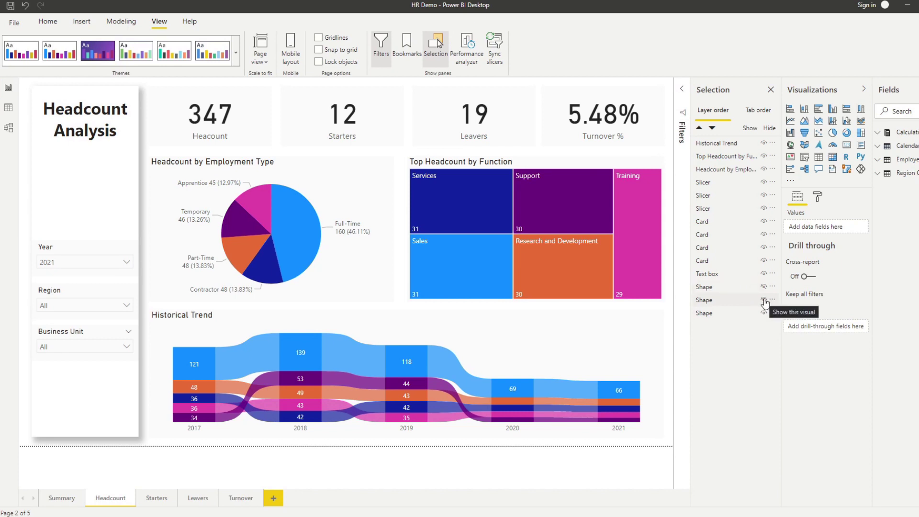
pyautogui.click(763, 300)
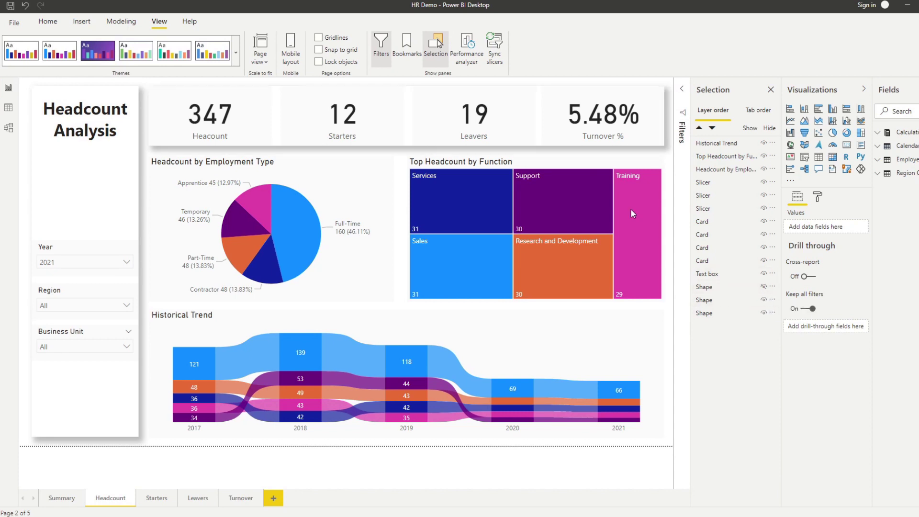
pyautogui.click(763, 286)
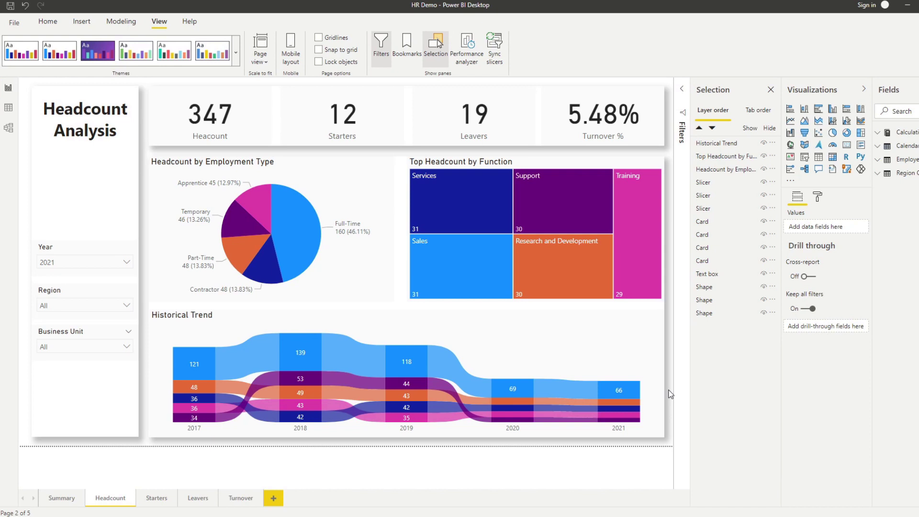
# - Launch PowerPoint, start a blank presentation and delete the title and subtitle placeholders
pyautogui.press('super')
pyautogui.write('power')
pyautogui.press('Return')
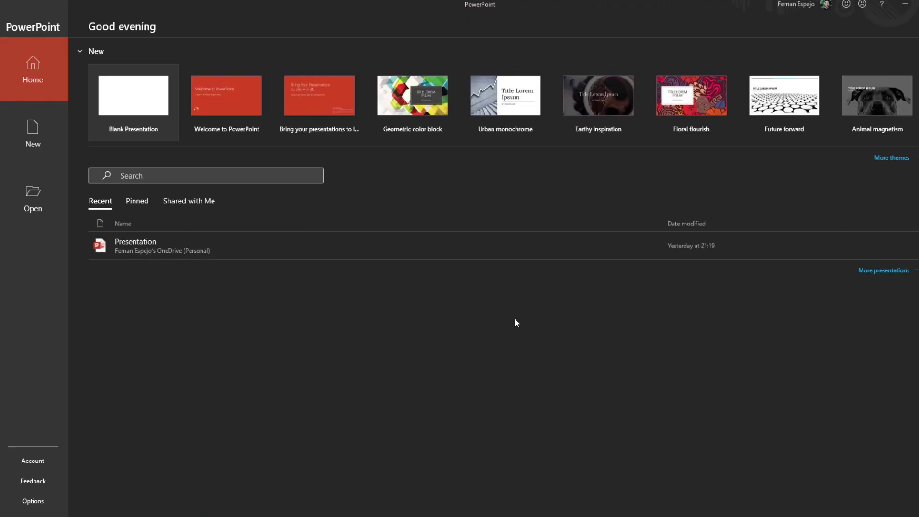
pyautogui.click(151, 85)
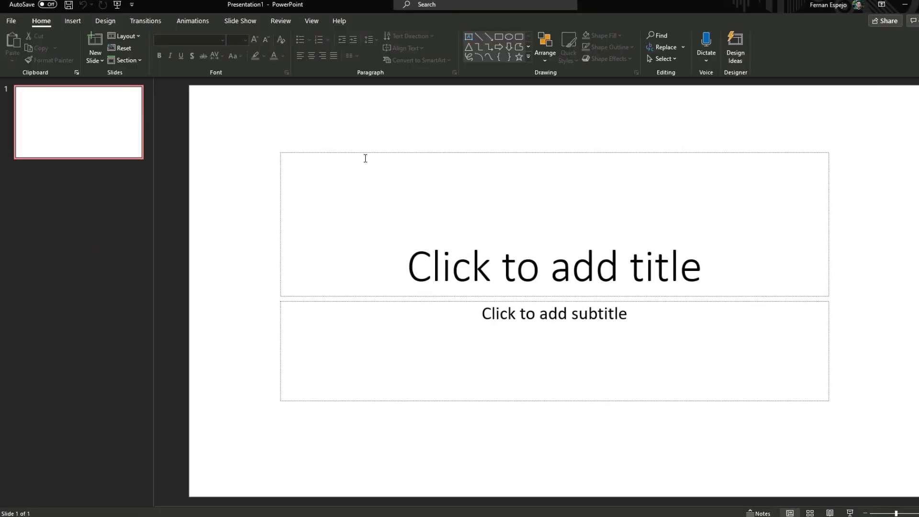
pyautogui.click(379, 153)
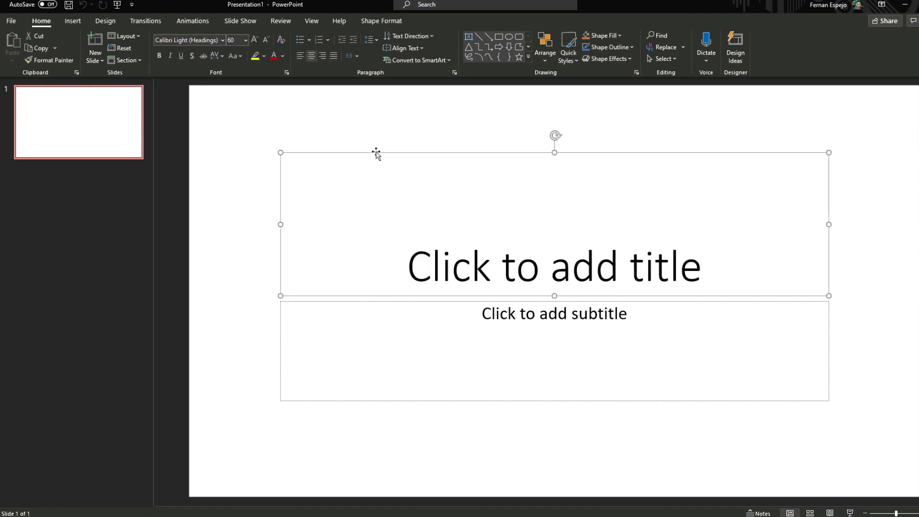
pyautogui.press('Delete')
pyautogui.click(355, 301)
pyautogui.press('Delete')
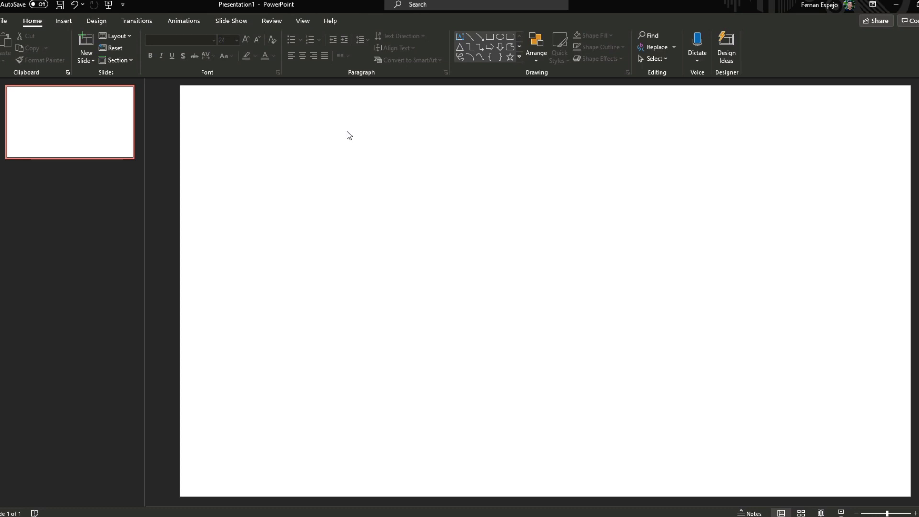
# - Draw a rectangle across the top of the slide, flush with the left and right edges
pyautogui.click(488, 37)
pyautogui.moveTo(185, 90)
pyautogui.mouseDown()
pyautogui.moveTo(742, 259)
pyautogui.moveTo(884, 288)
pyautogui.mouseUp()
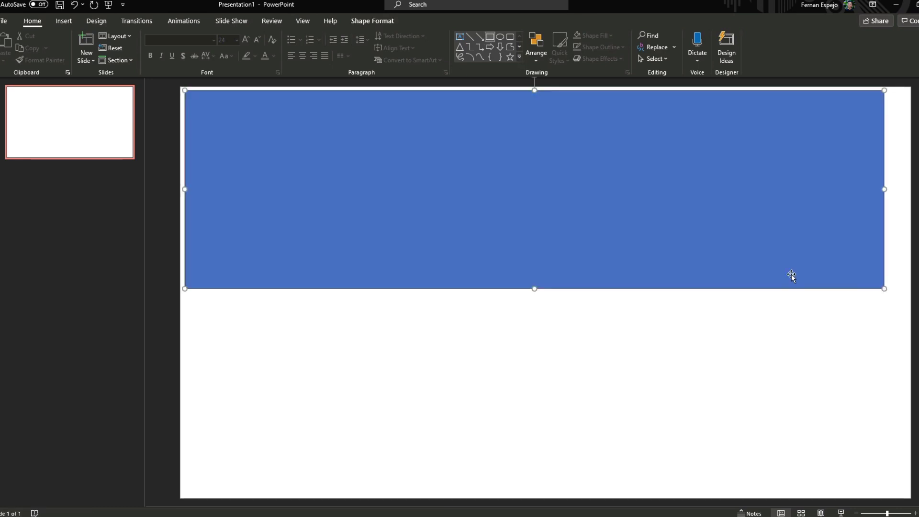
pyautogui.moveTo(636, 235)
pyautogui.mouseDown()
pyautogui.moveTo(619, 240)
pyautogui.moveTo(630, 231)
pyautogui.mouseUp()
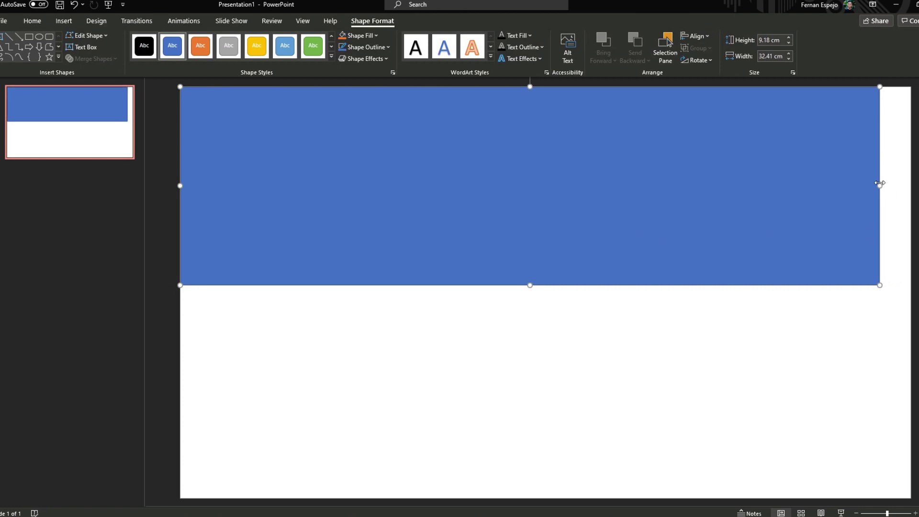
pyautogui.moveTo(879, 184); pyautogui.dragTo(911, 185)
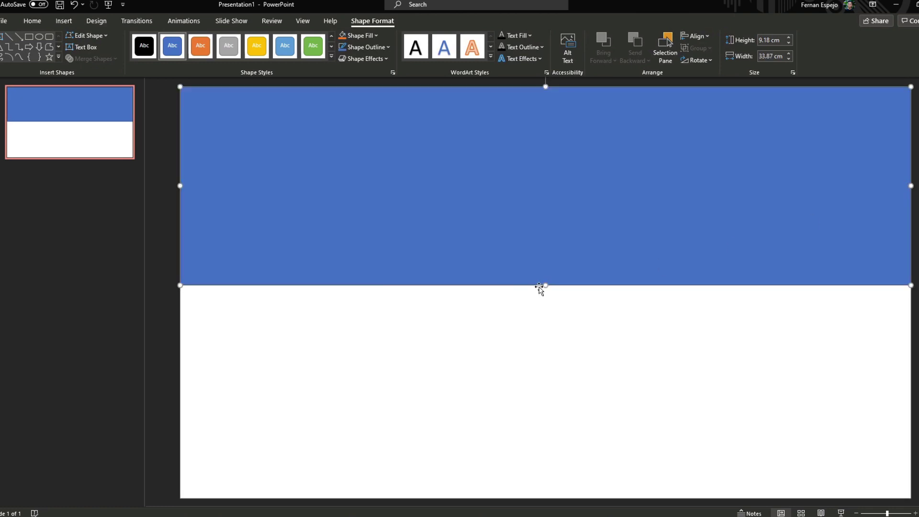
pyautogui.moveTo(540, 287)
pyautogui.mouseDown()
pyautogui.moveTo(543, 304)
pyautogui.moveTo(545, 293)
pyautogui.mouseUp()
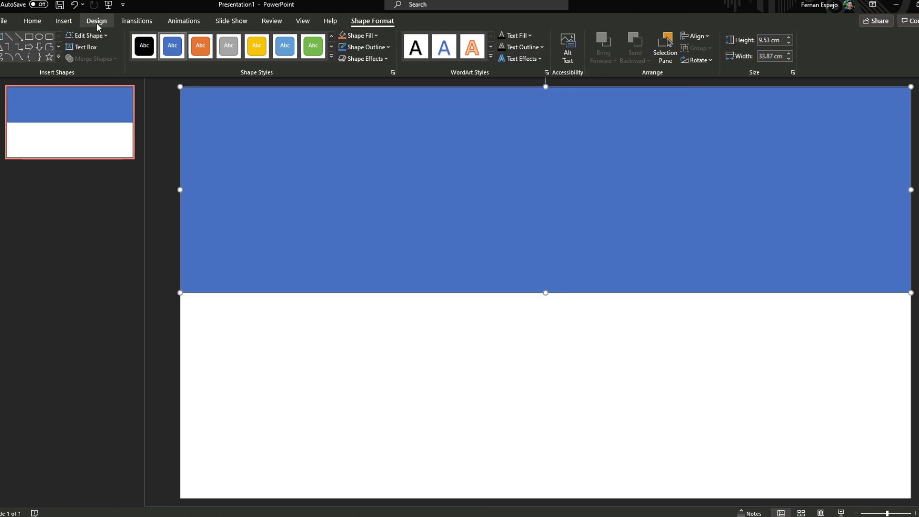
# - Give the rectangle no outline and an orange fill
pyautogui.click(32, 20)
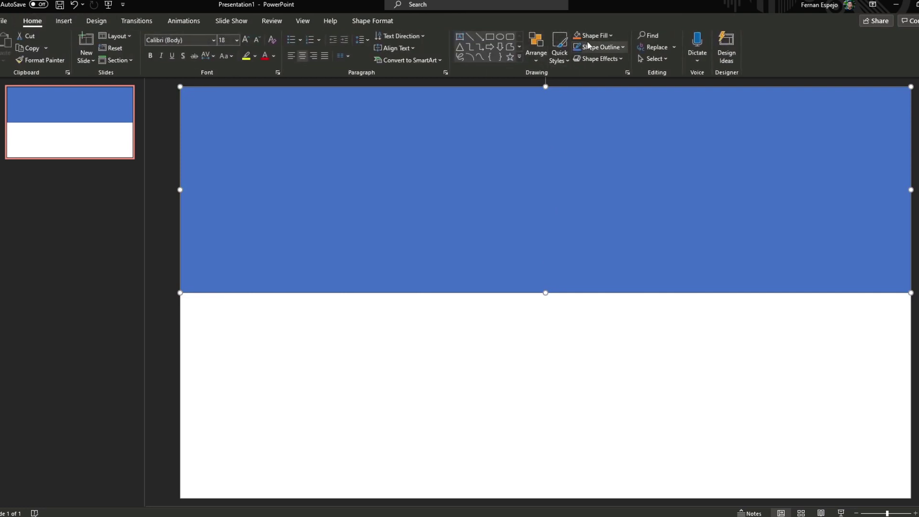
pyautogui.click(598, 47)
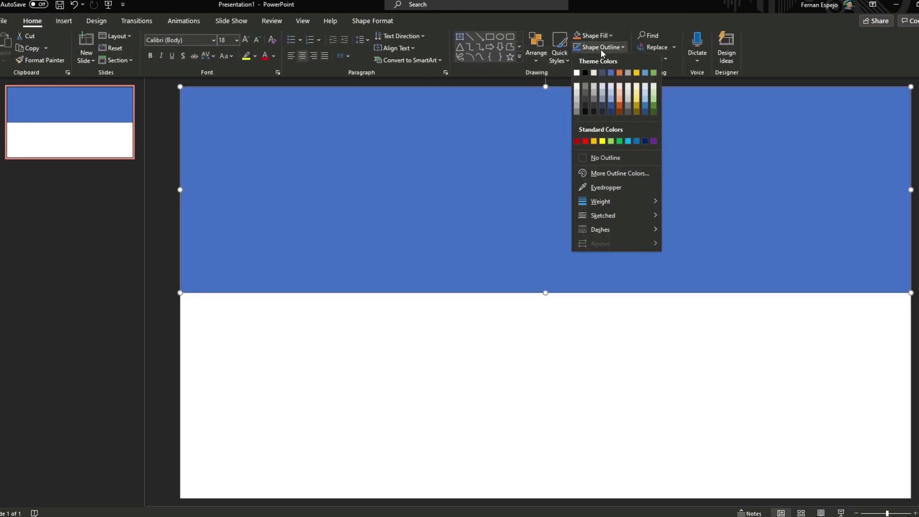
pyautogui.click(605, 158)
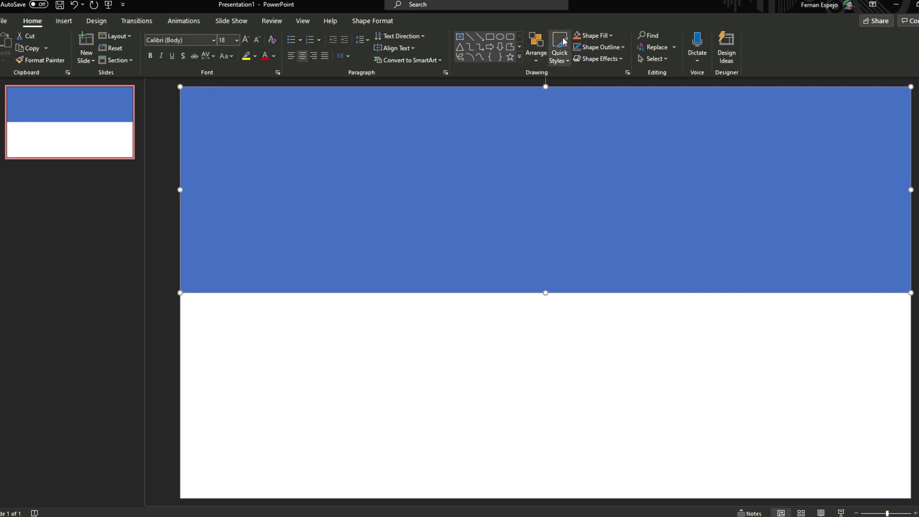
pyautogui.click(593, 36)
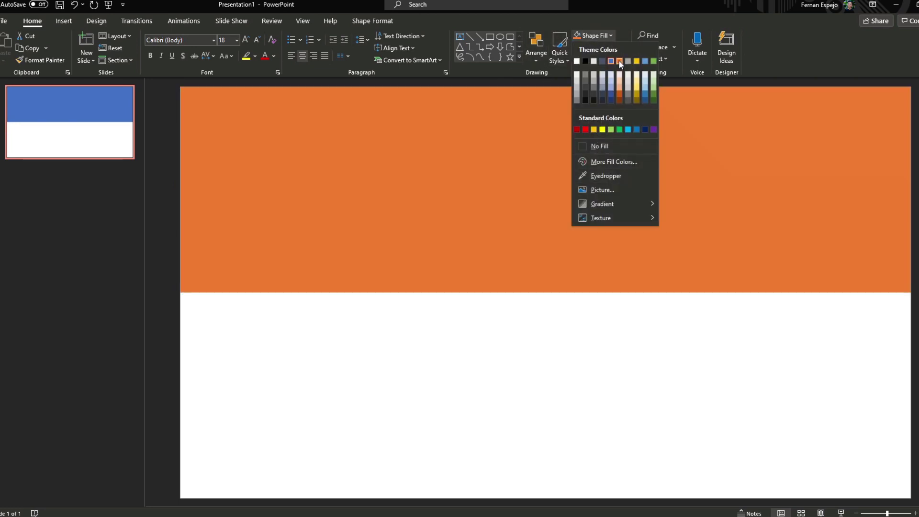
pyautogui.click(619, 62)
# - Extend the orange area down and add a lower band filled Blue-Gray, Text 2
pyautogui.moveTo(545, 294); pyautogui.dragTo(542, 418)
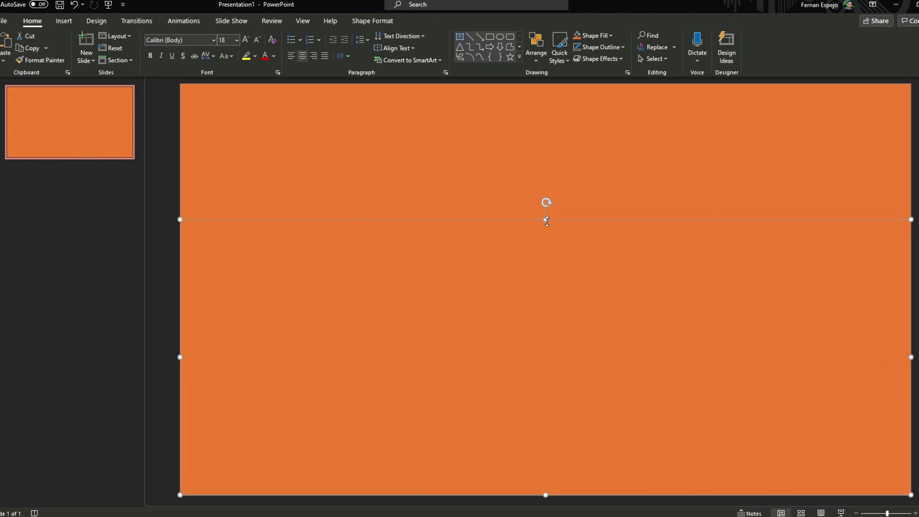
pyautogui.moveTo(547, 221); pyautogui.dragTo(556, 359)
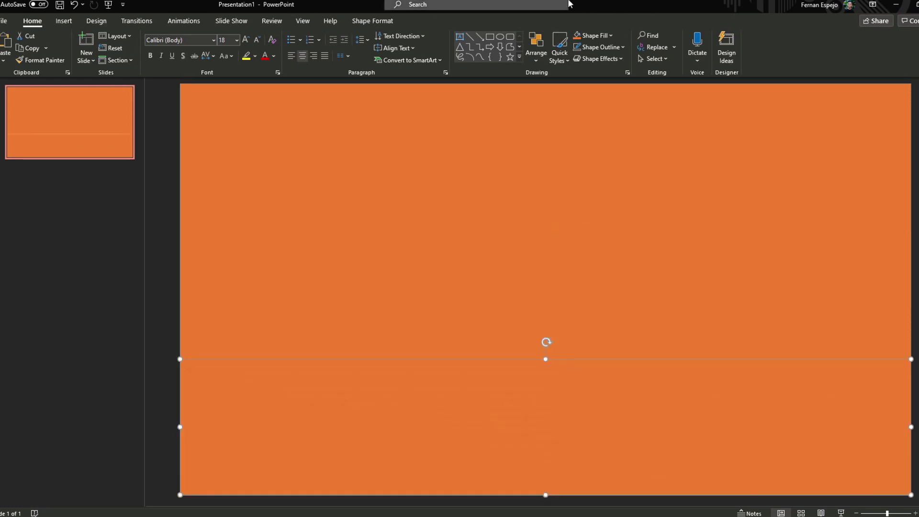
pyautogui.click(611, 36)
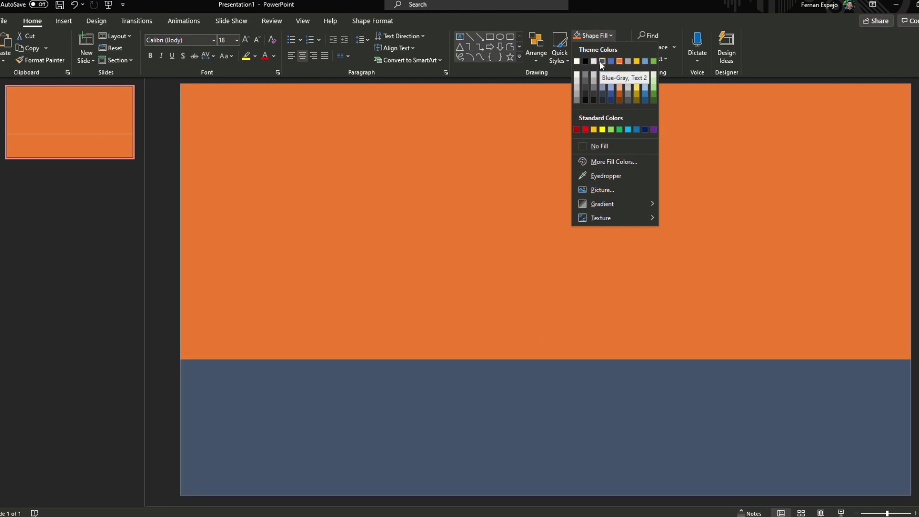
pyautogui.click(602, 62)
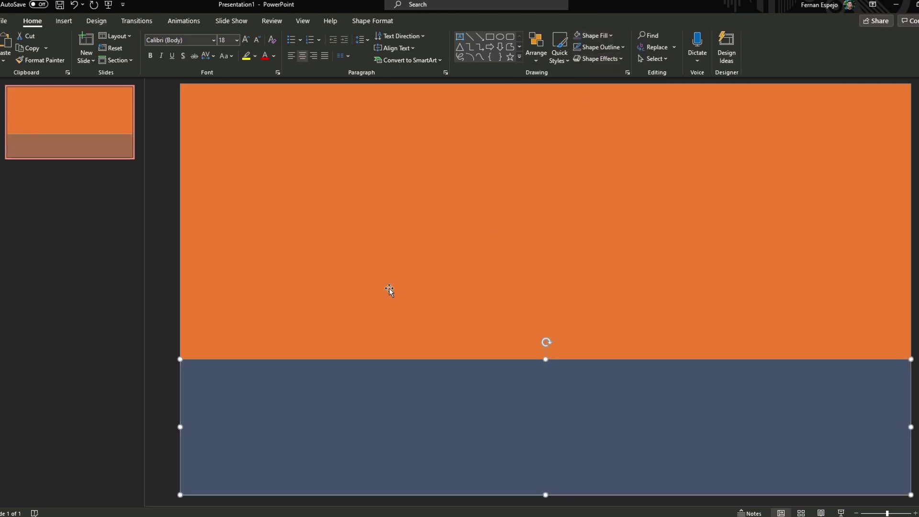
pyautogui.click(165, 289)
# - Draw a tall rounded rectangle down the left side with less rounded corners
pyautogui.click(510, 36)
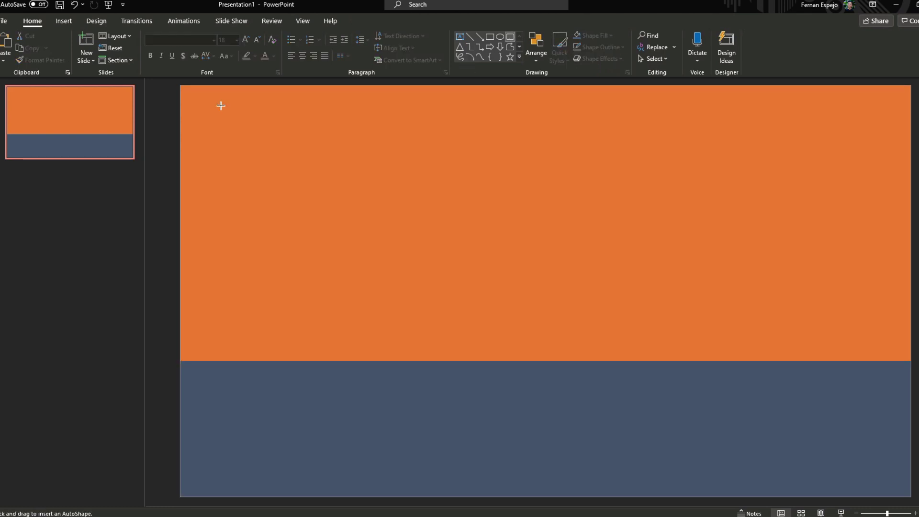
pyautogui.moveTo(186, 93); pyautogui.dragTo(298, 491)
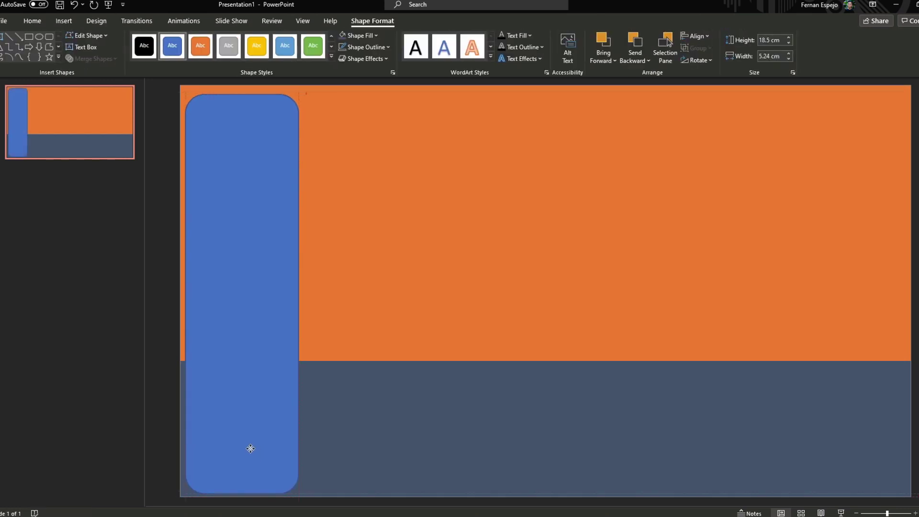
pyautogui.moveTo(202, 94); pyautogui.dragTo(191, 99)
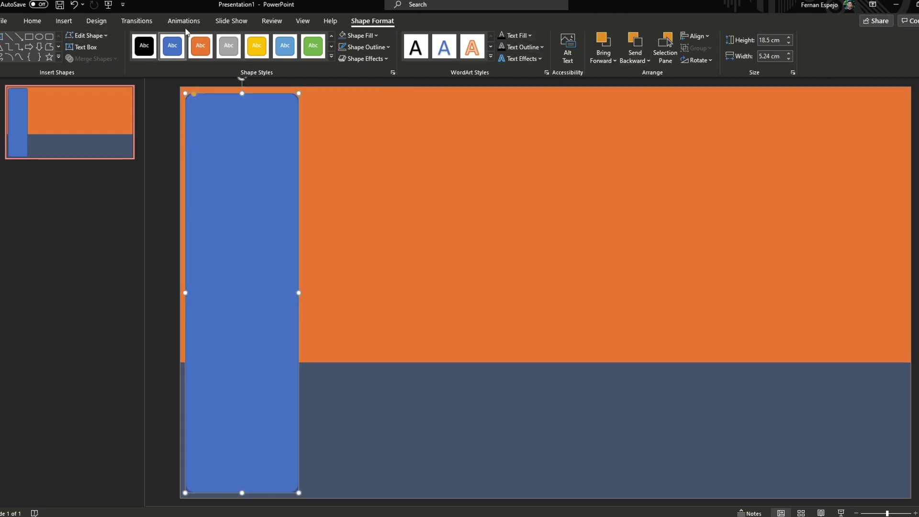
# - Fill the left panel white and apply the first Outer shadow preset
pyautogui.click(372, 36)
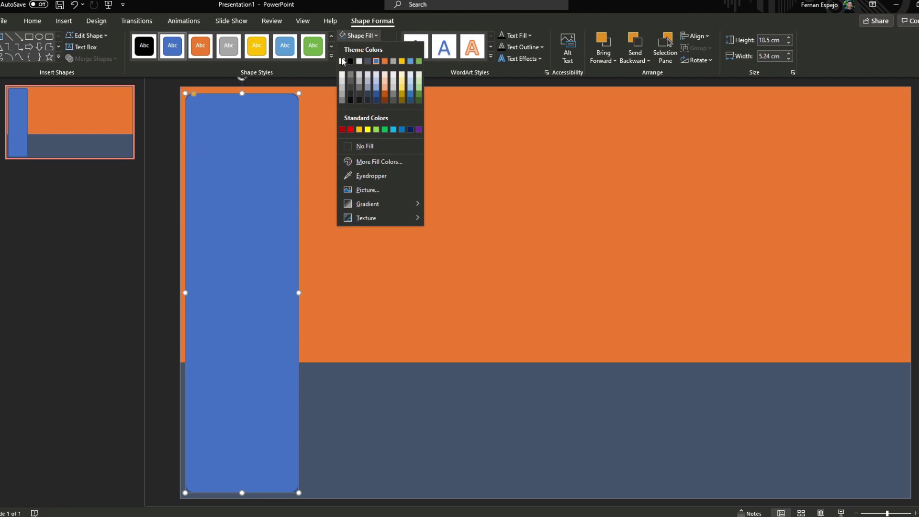
pyautogui.click(341, 60)
pyautogui.click(362, 47)
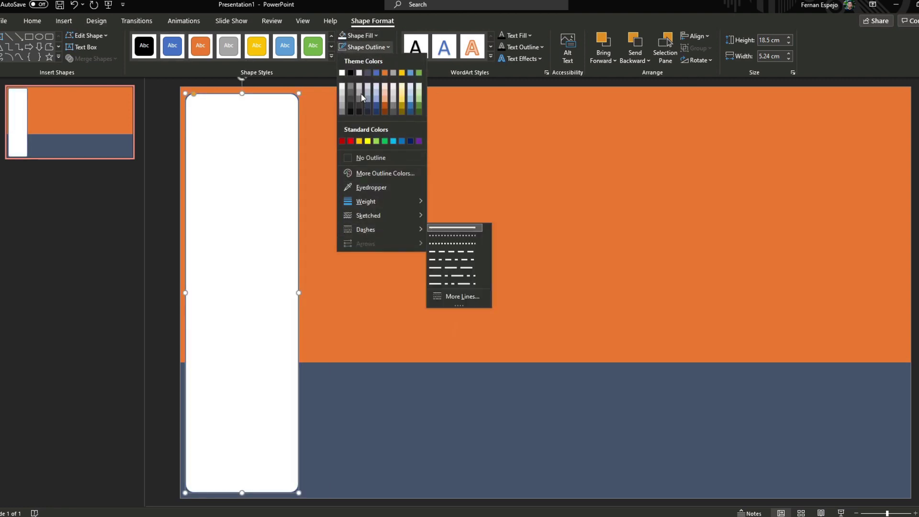
pyautogui.click(364, 45)
pyautogui.click(387, 60)
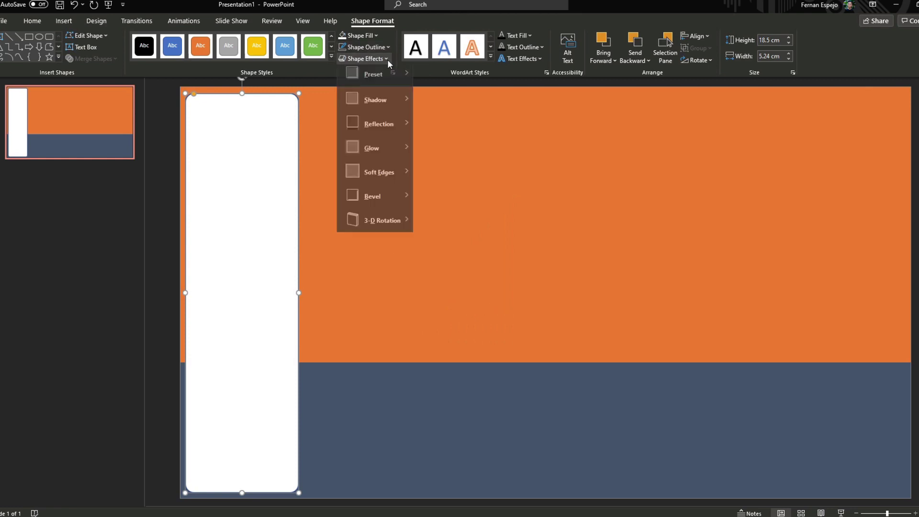
pyautogui.moveTo(387, 104)
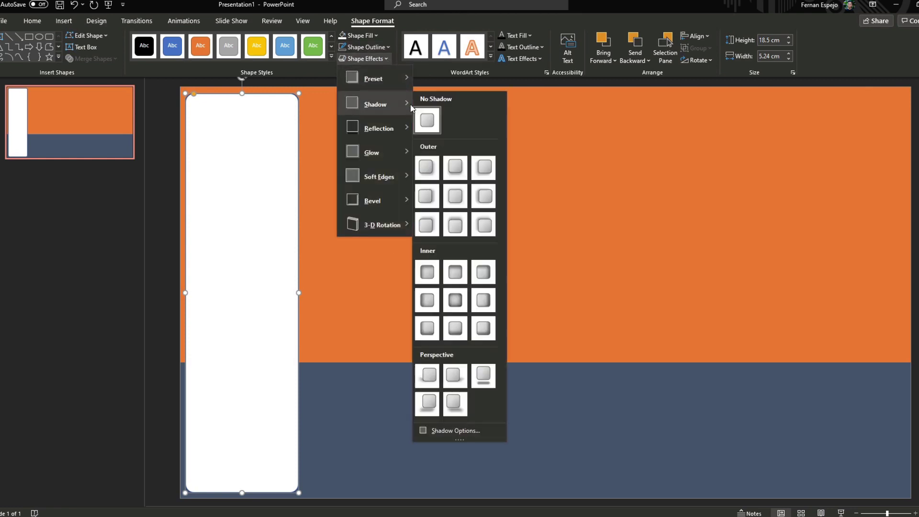
pyautogui.click(428, 171)
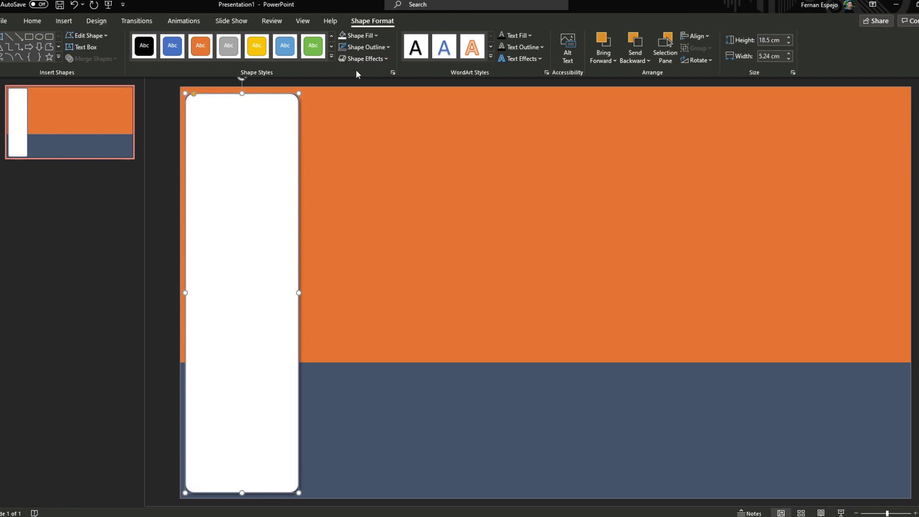
# - Set the left white panel's outline to No Outline
pyautogui.click(365, 48)
pyautogui.click(356, 156)
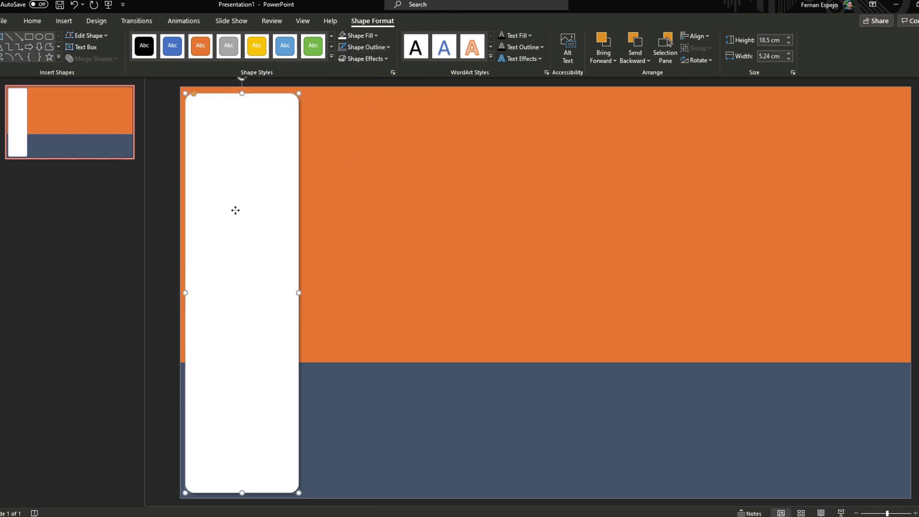
pyautogui.click(351, 202)
pyautogui.click(291, 227)
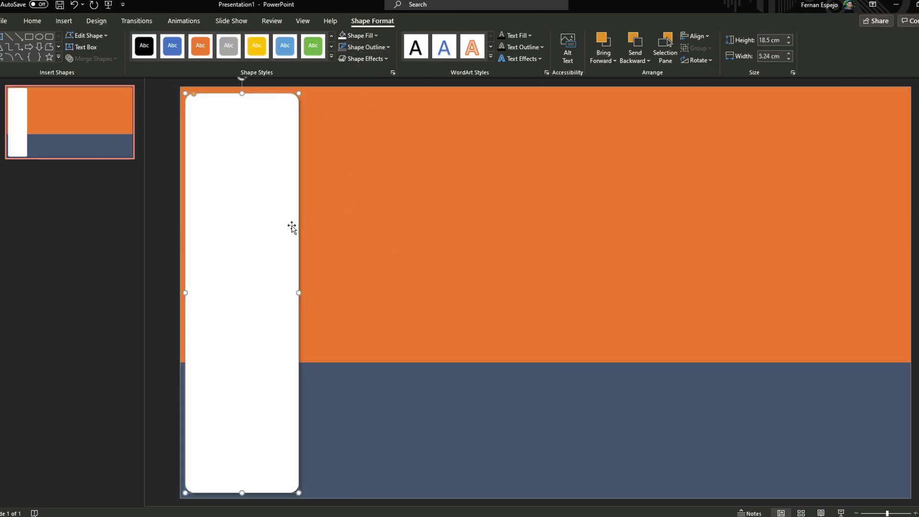
# - Copy the panel into a short white header strip stretching to the slide's right edge
pyautogui.moveTo(277, 281); pyautogui.dragTo(353, 252)
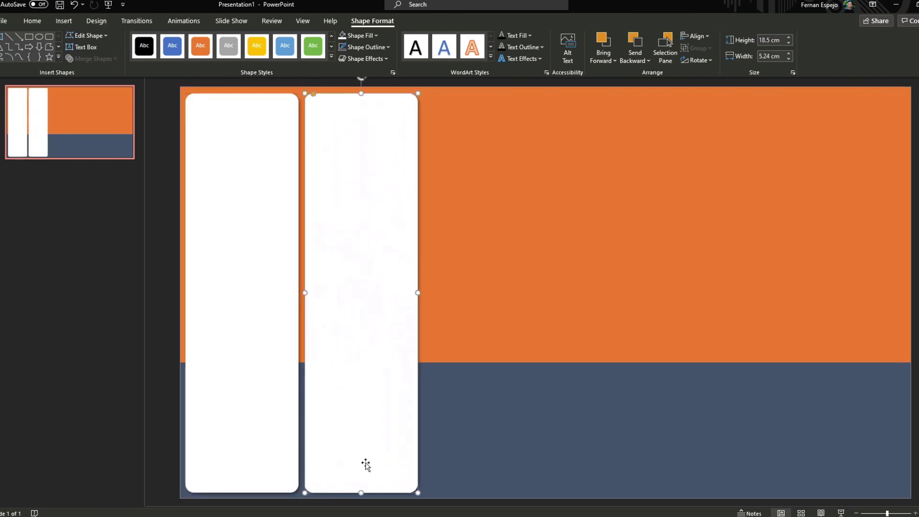
pyautogui.moveTo(361, 488); pyautogui.dragTo(381, 149)
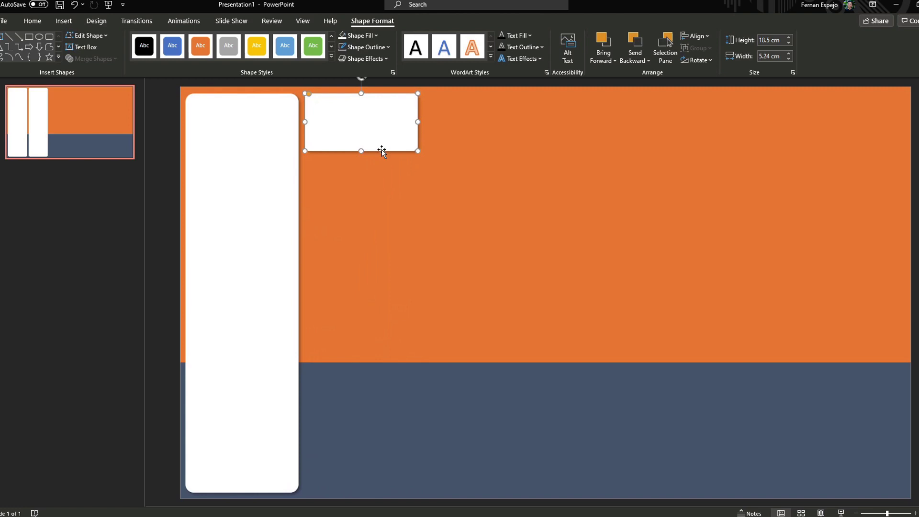
pyautogui.moveTo(417, 120); pyautogui.dragTo(902, 137)
pyautogui.click(541, 206)
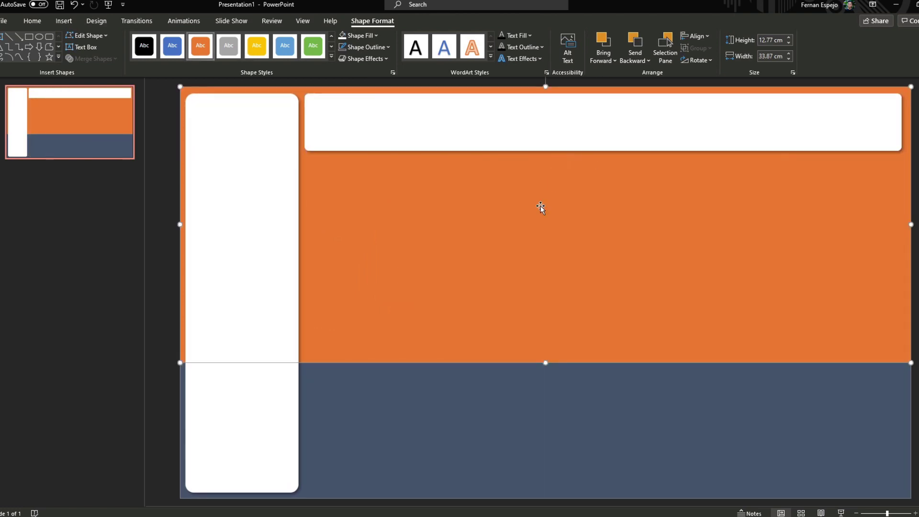
pyautogui.click(519, 132)
# - Duplicate the header into a large content panel below it reaching the bottom, with subtler corners
pyautogui.hotkey('ctrl', 'd')
pyautogui.moveTo(545, 129); pyautogui.dragTo(537, 181)
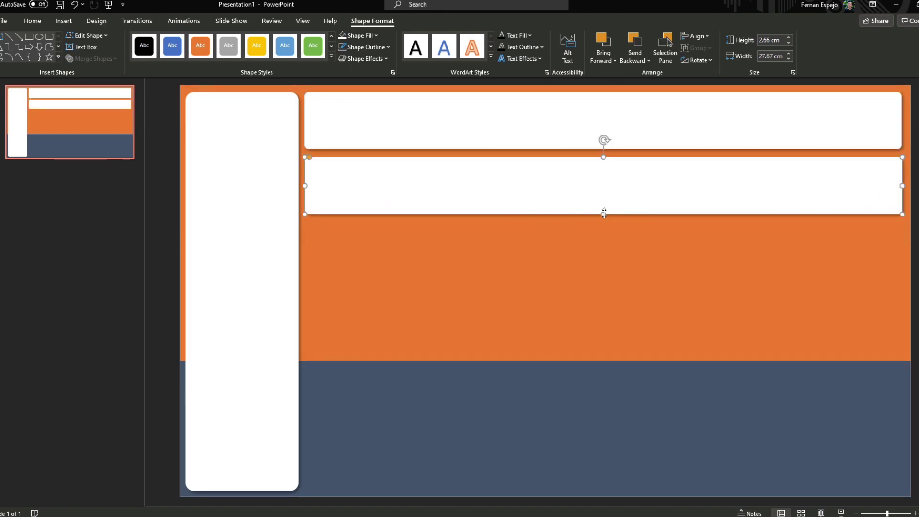
pyautogui.moveTo(604, 216); pyautogui.dragTo(604, 491)
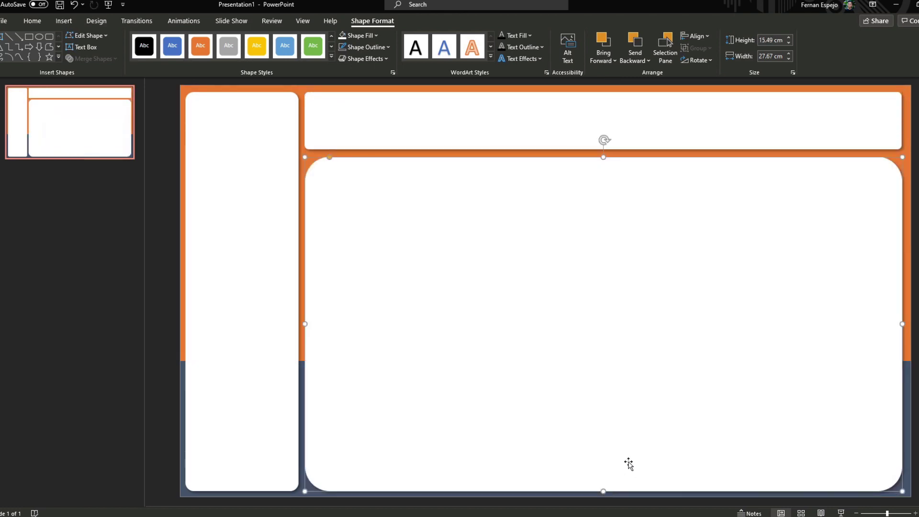
pyautogui.moveTo(330, 157); pyautogui.dragTo(312, 171)
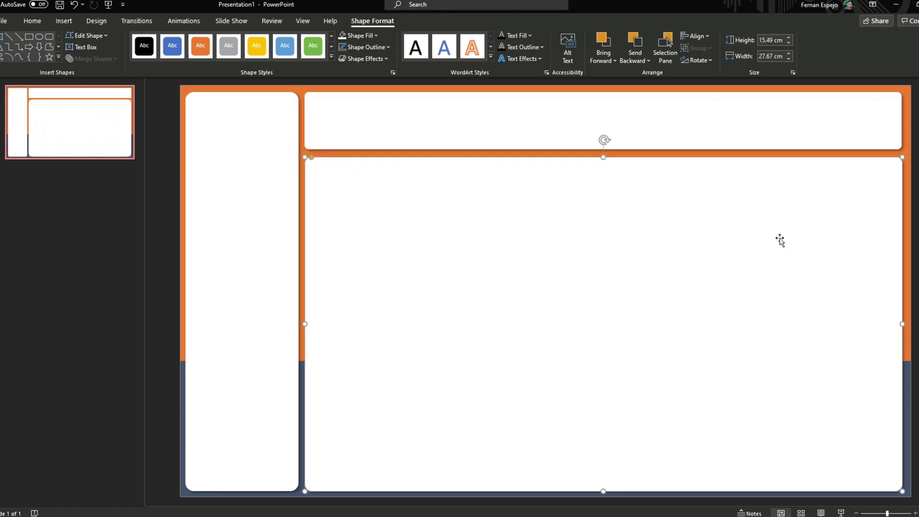
pyautogui.press('Escape')
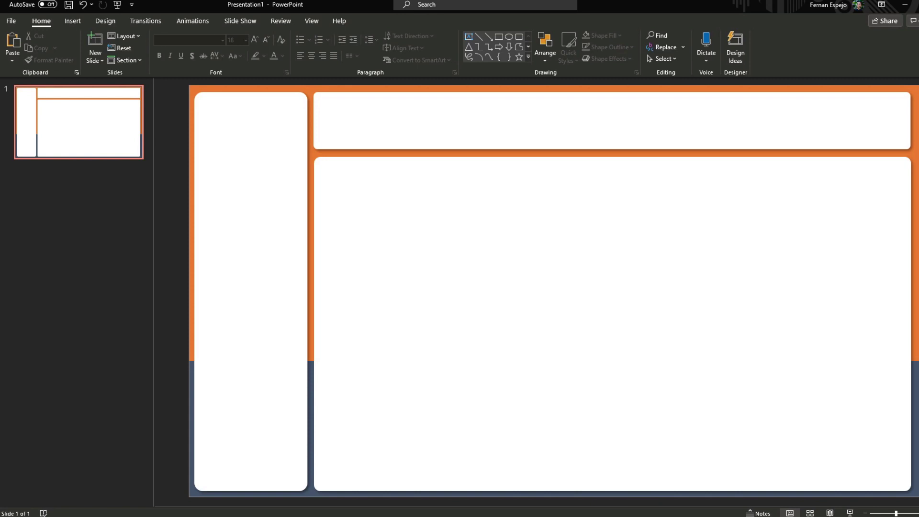
# - Save as PNG named 'Page Background' on the Desktop, exporting Just This One slide
pyautogui.click(10, 20)
pyautogui.click(47, 156)
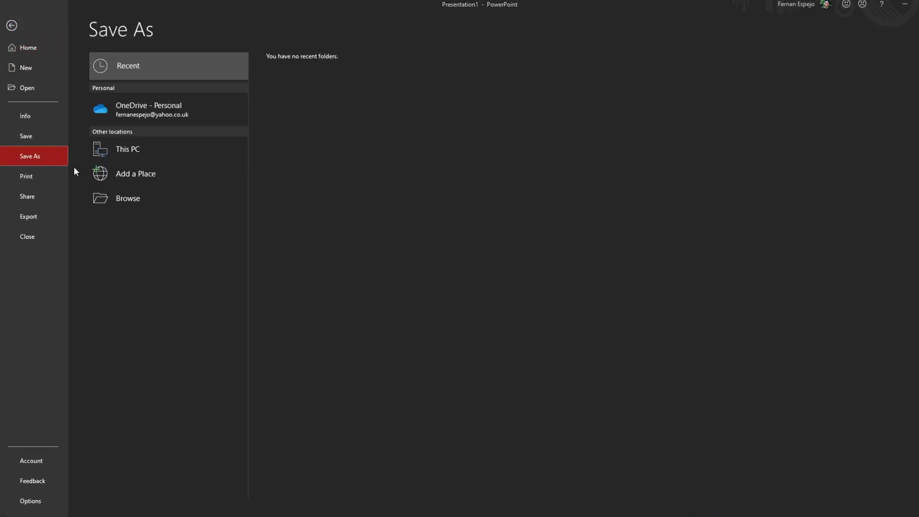
pyautogui.click(140, 205)
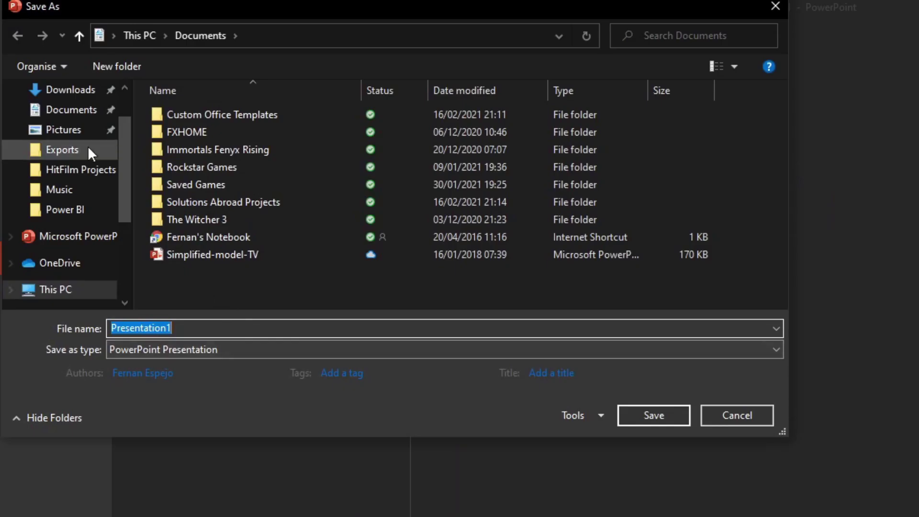
pyautogui.click(71, 126)
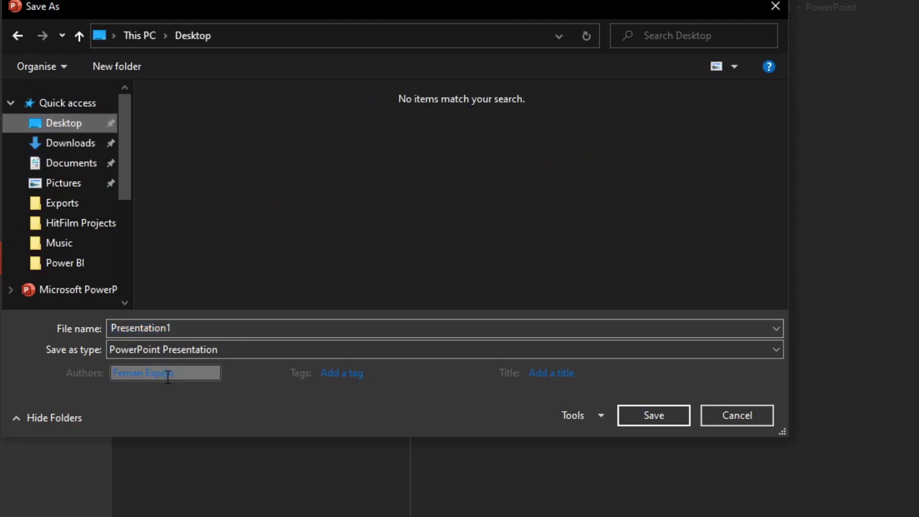
pyautogui.write('P')
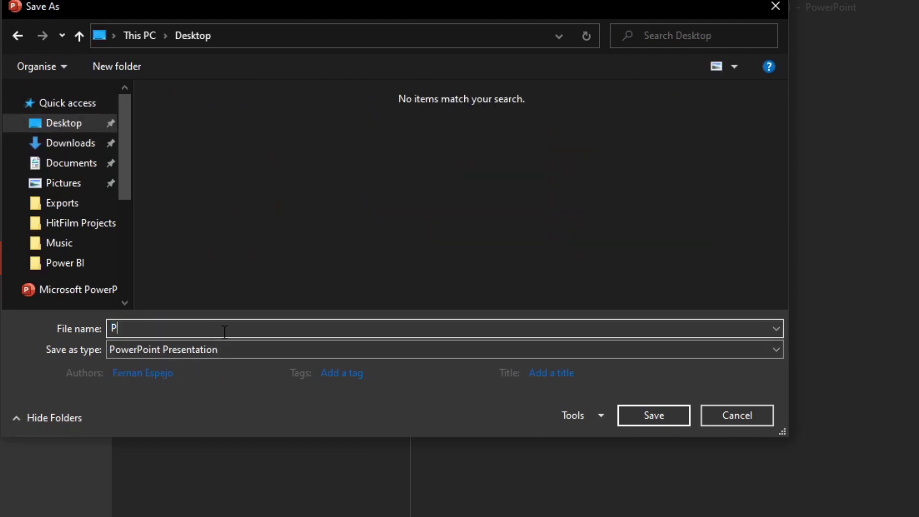
pyautogui.write('age Backgroun')
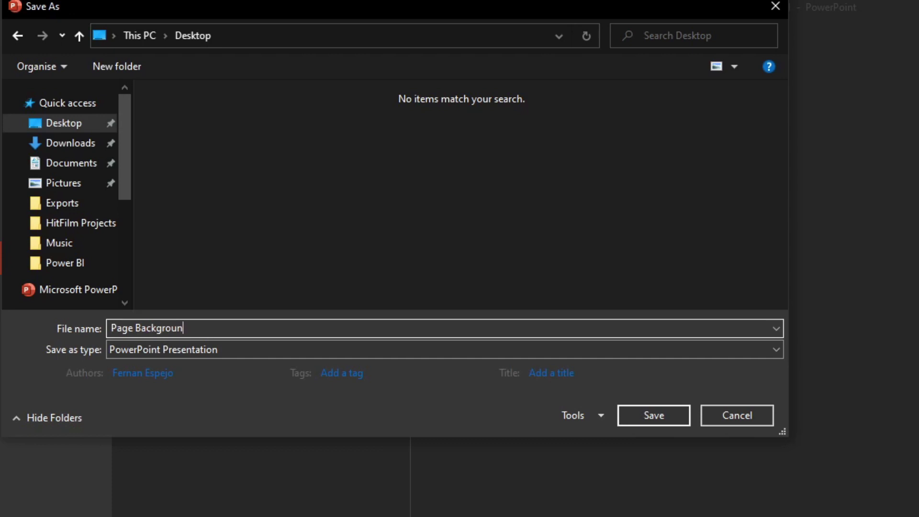
pyautogui.write('d')
pyautogui.click(318, 350)
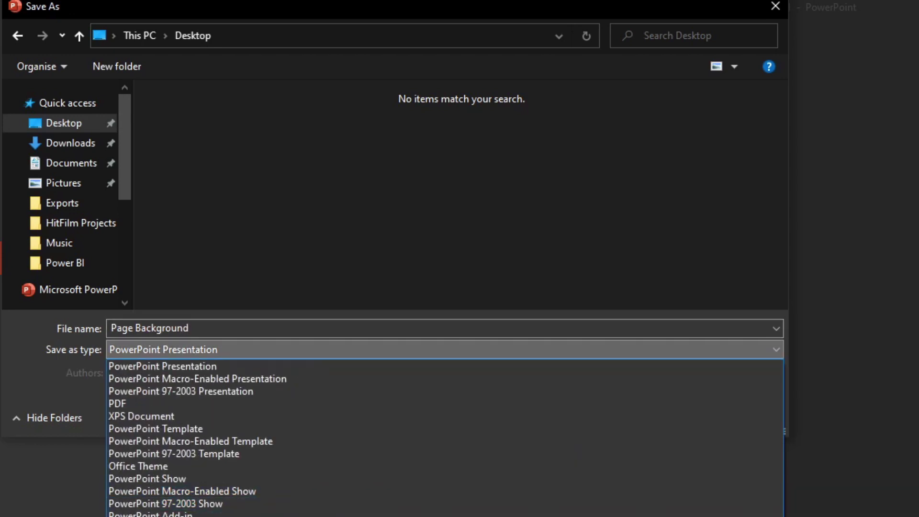
pyautogui.click(206, 512)
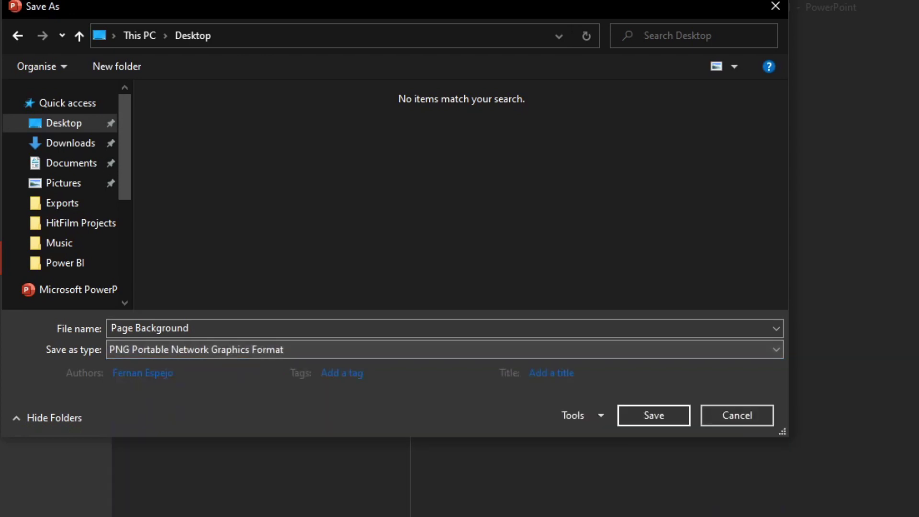
pyautogui.click(653, 416)
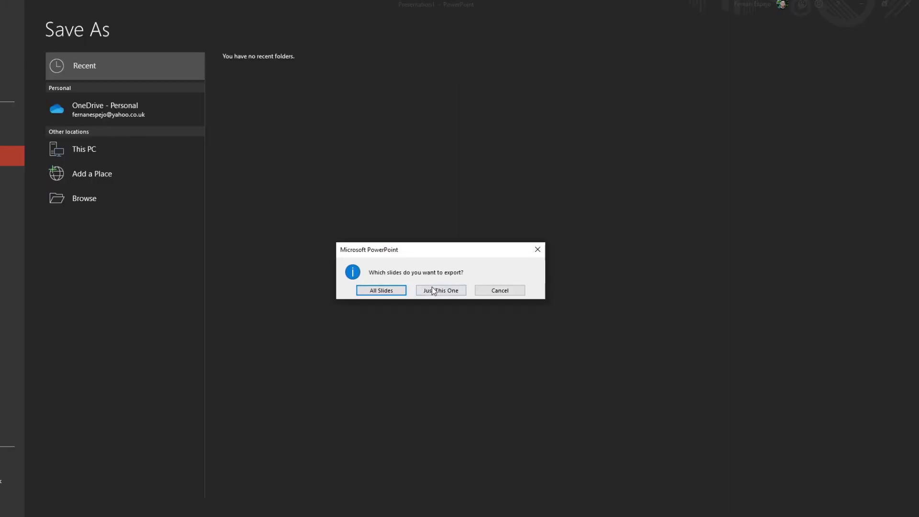
pyautogui.click(442, 292)
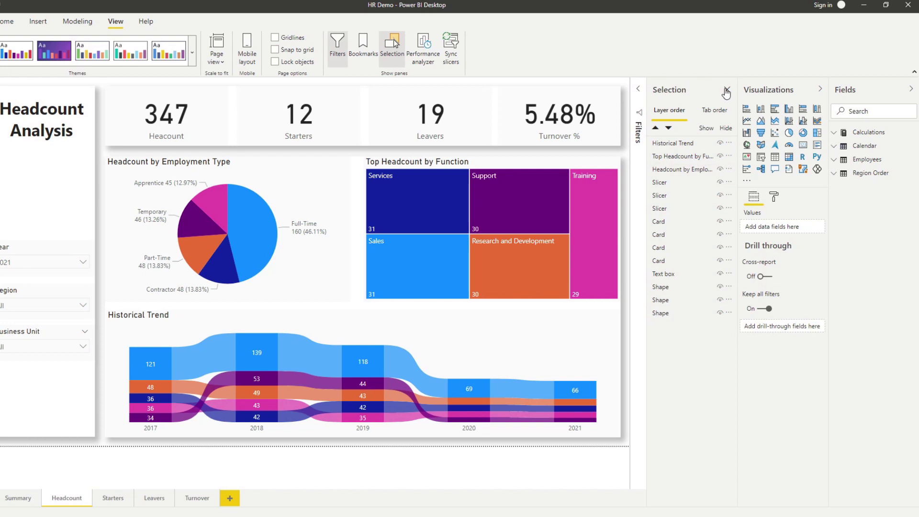
# - Close the Selection pane, collapse Fields, reopen Visualizations and select the blank report canvas
pyautogui.click(726, 92)
pyautogui.click(820, 90)
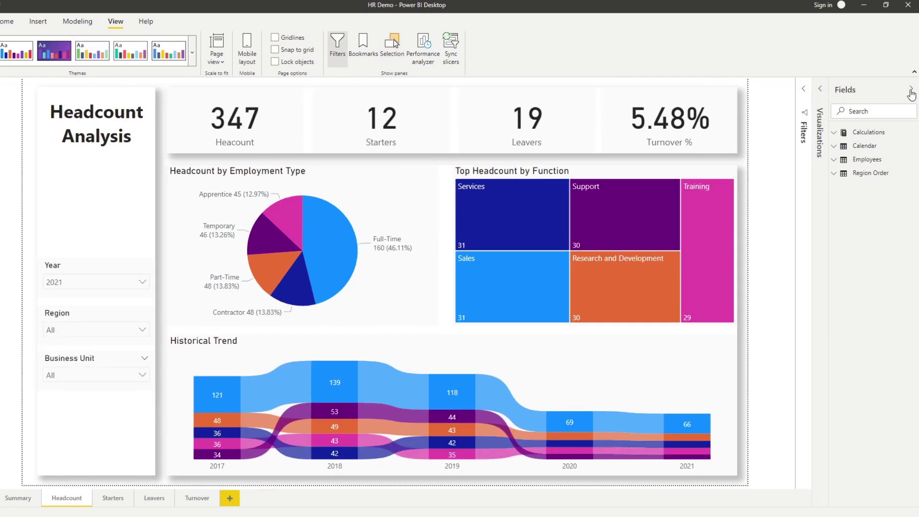
pyautogui.click(911, 90)
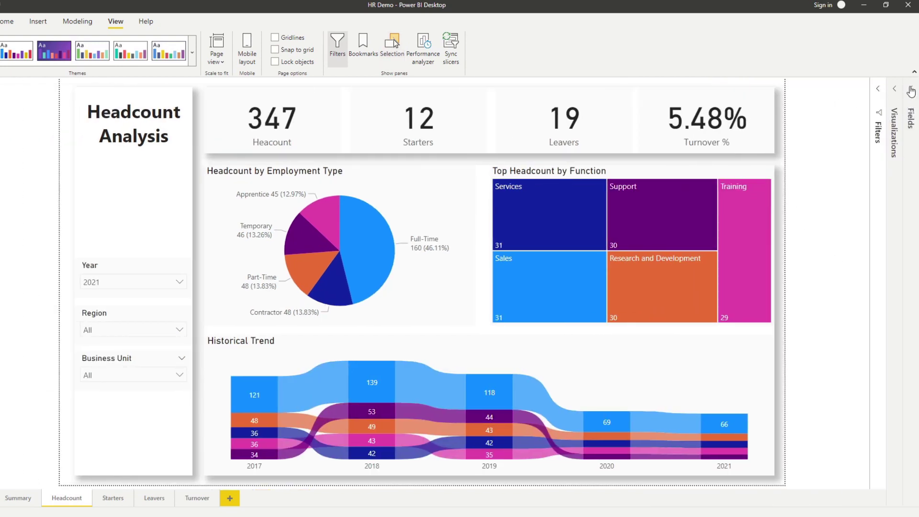
pyautogui.click(895, 89)
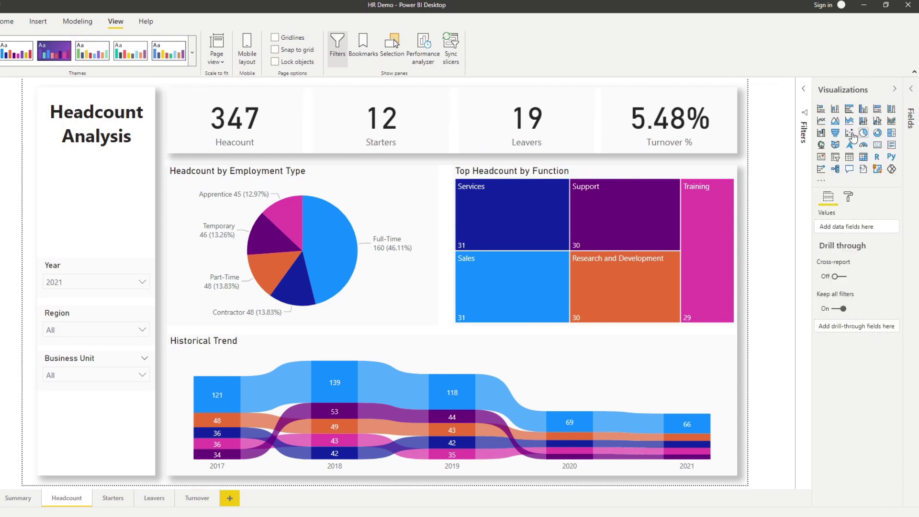
pyautogui.click(165, 163)
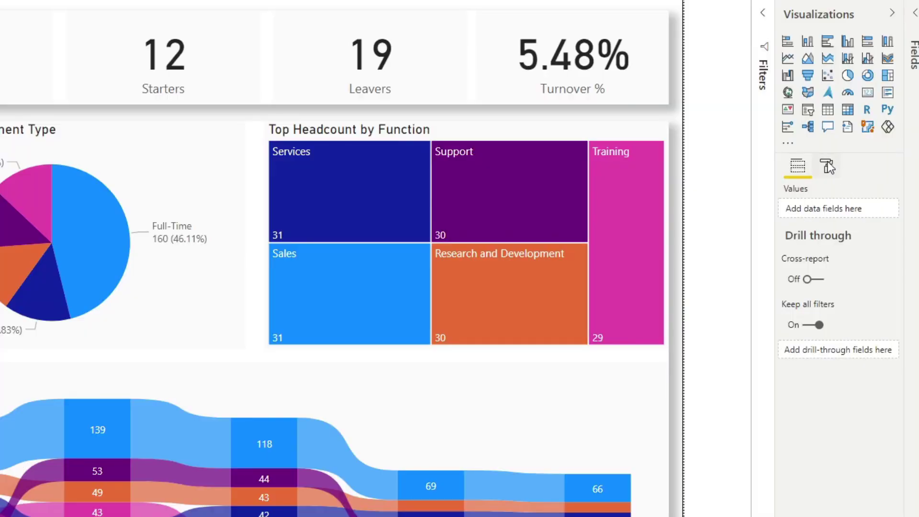
# - Set the page background image to Page Background.png from the Desktop at 0% transparency
pyautogui.click(828, 168)
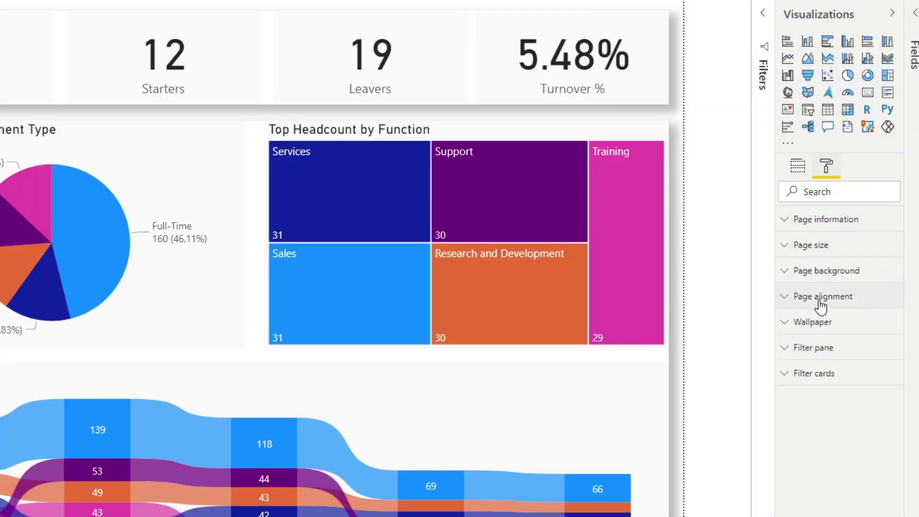
pyautogui.click(857, 271)
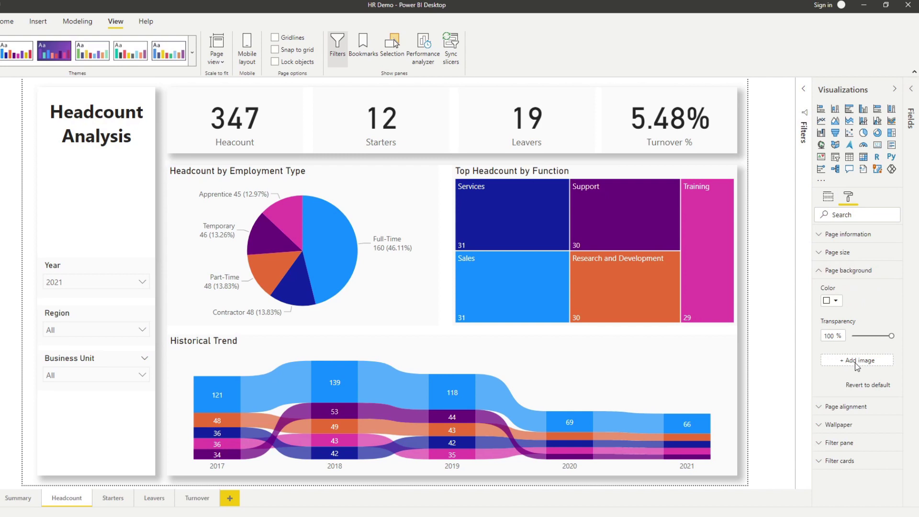
pyautogui.click(857, 361)
pyautogui.click(74, 77)
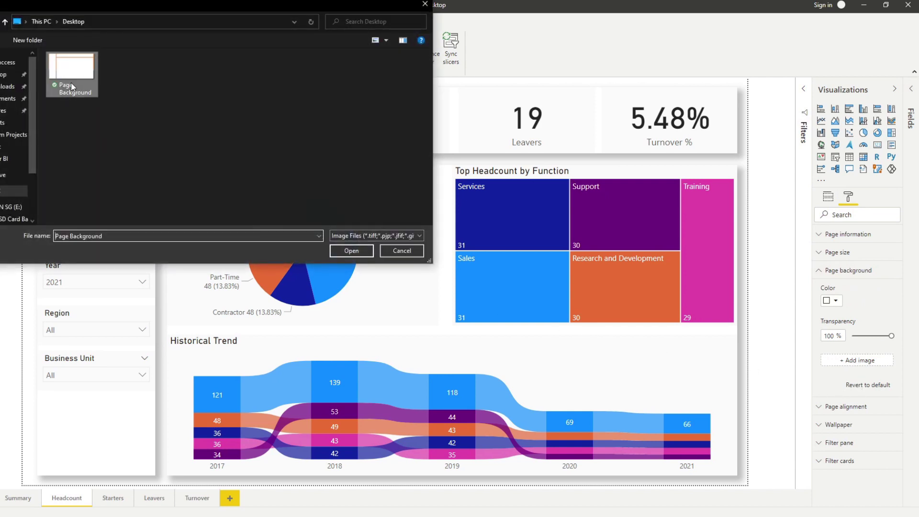
pyautogui.click(351, 251)
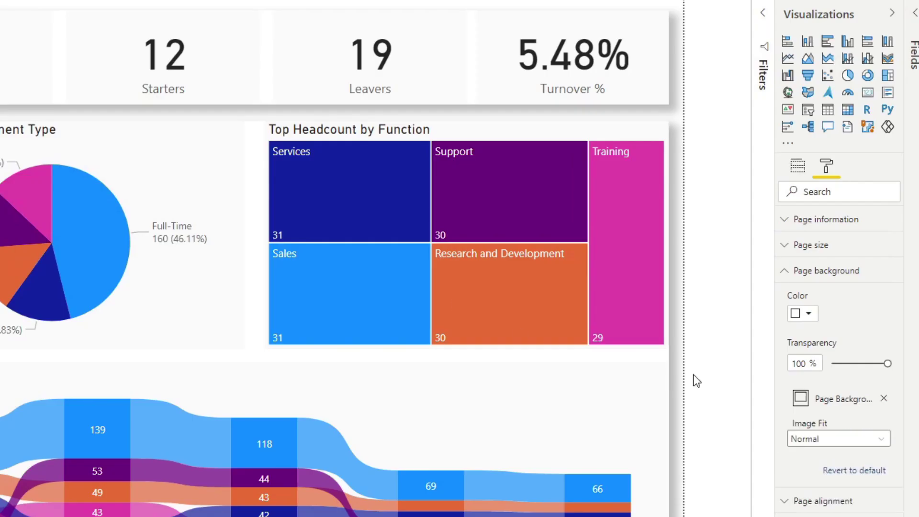
pyautogui.moveTo(888, 363); pyautogui.dragTo(832, 363)
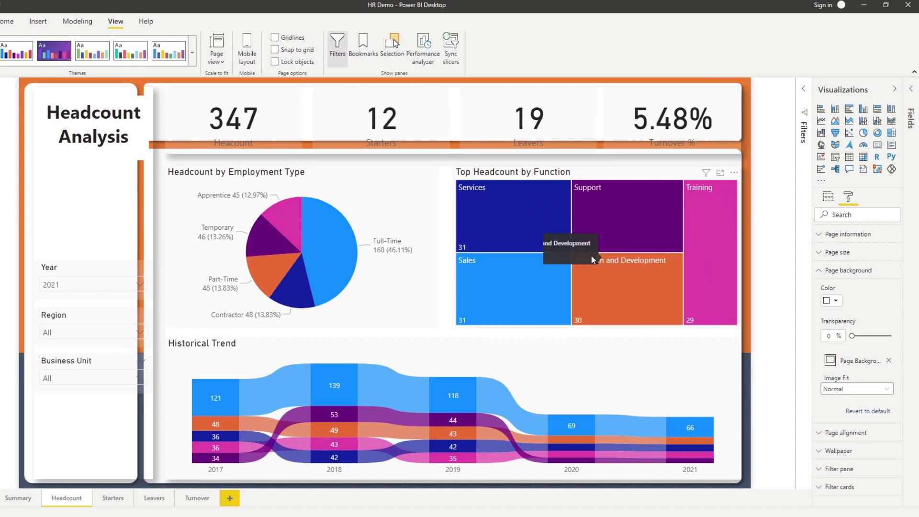
# - Reopen the Selection pane and hide all three Shape layers
pyautogui.click(827, 199)
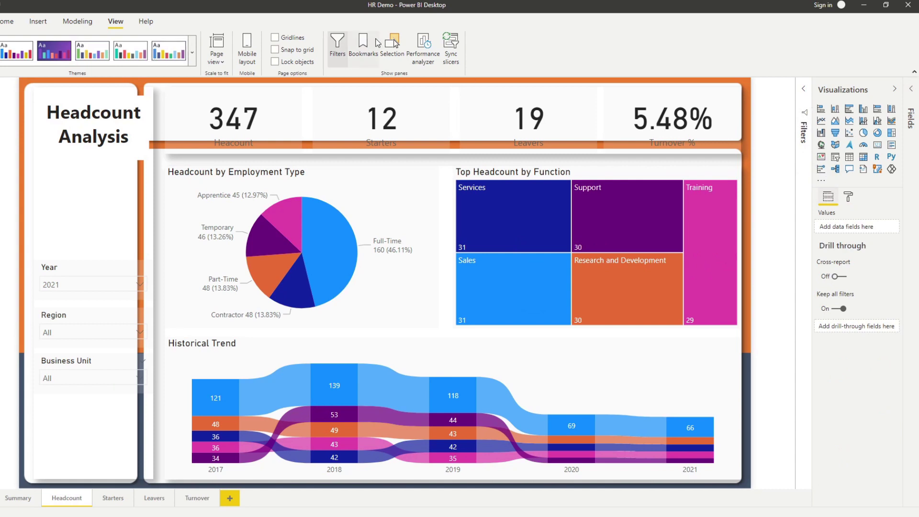
pyautogui.click(393, 42)
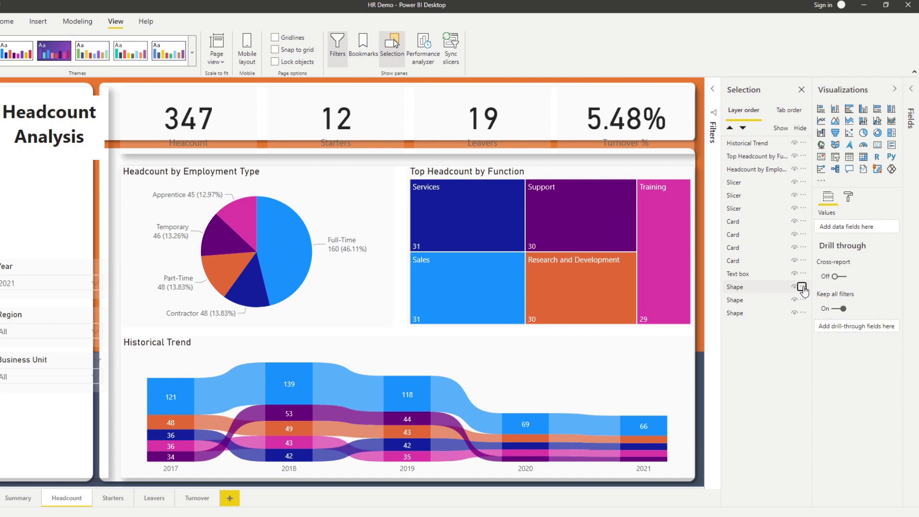
pyautogui.rightClick(762, 291)
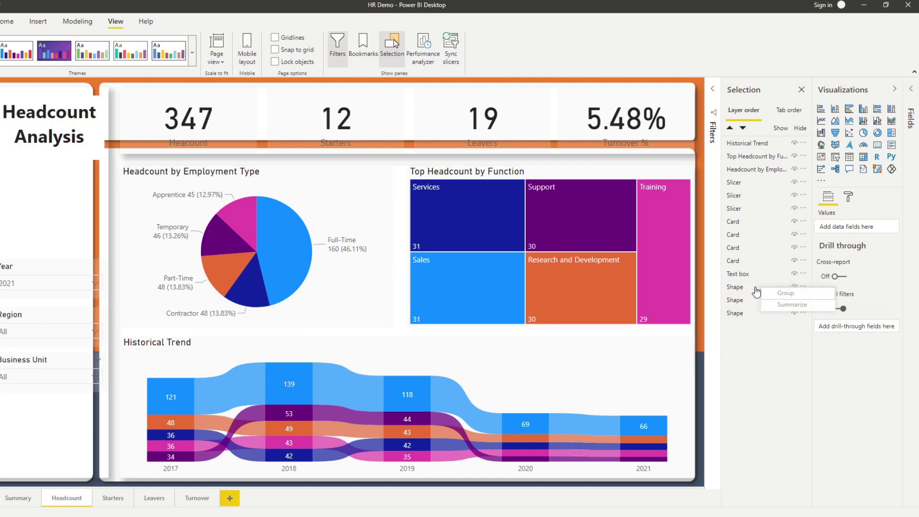
pyautogui.press('Escape')
pyautogui.click(794, 287)
pyautogui.click(794, 300)
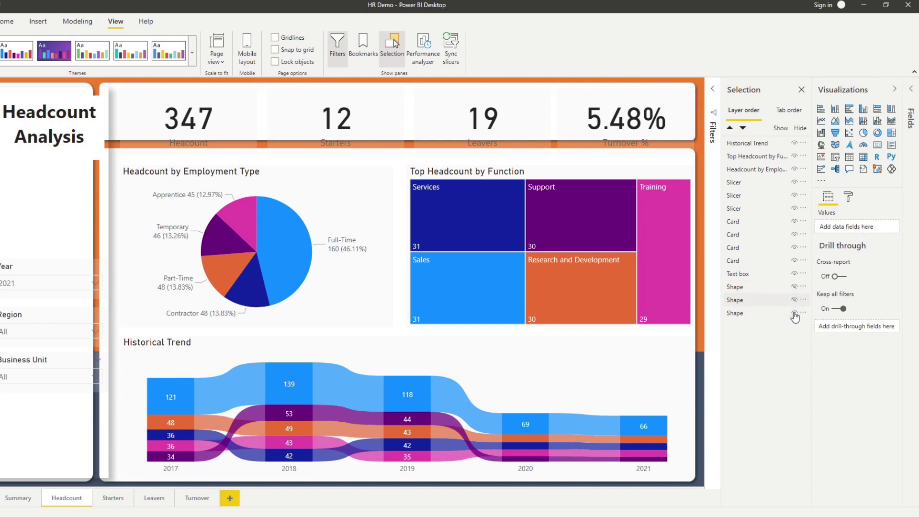
pyautogui.click(794, 313)
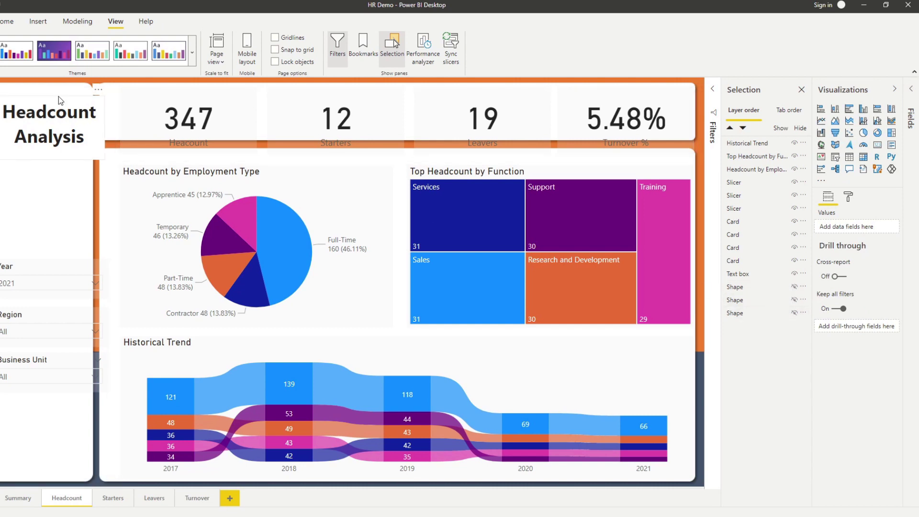
# - Move the Headcount, Starters, Leavers and Turnover % cards, pie chart, treemap and Historical Trend into the white containers
pyautogui.click(47, 101)
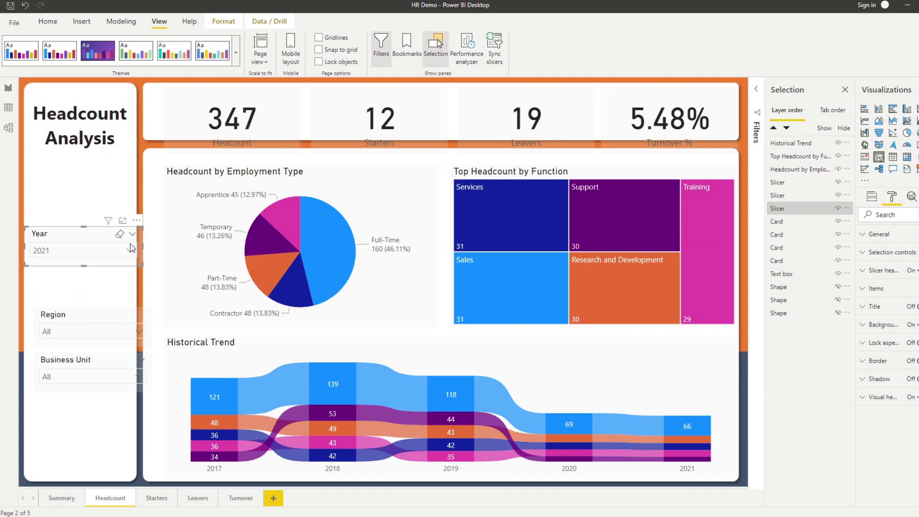
pyautogui.click(198, 114)
pyautogui.moveTo(242, 113); pyautogui.dragTo(229, 109)
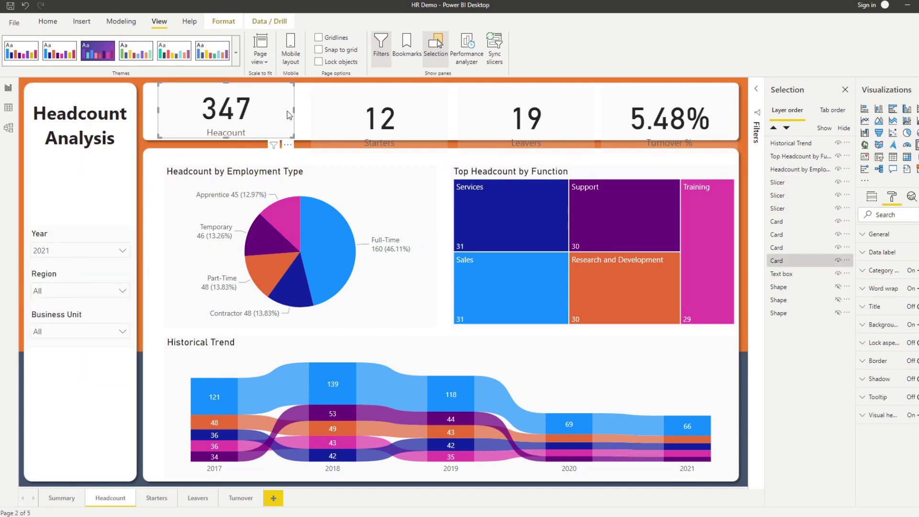
pyautogui.moveTo(383, 118); pyautogui.dragTo(344, 107)
pyautogui.moveTo(521, 127); pyautogui.dragTo(483, 117)
pyautogui.moveTo(623, 131); pyautogui.dragTo(599, 121)
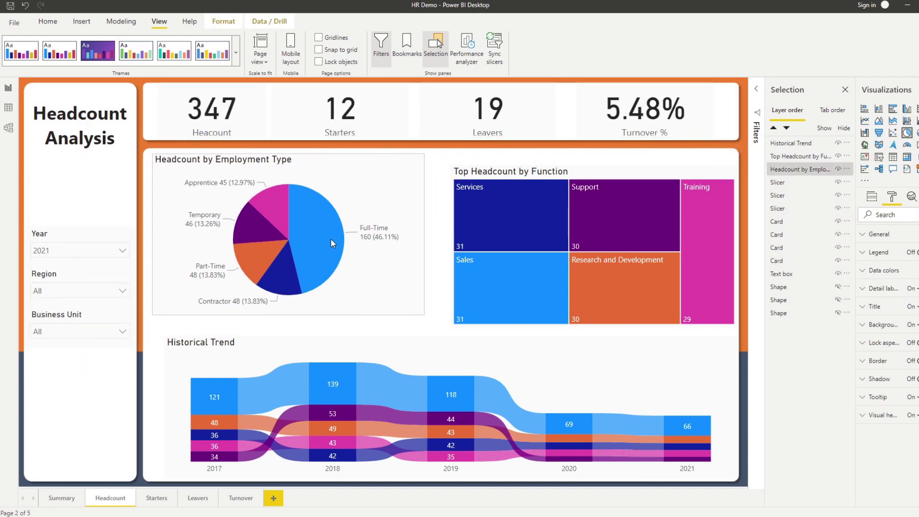
pyautogui.moveTo(287, 182); pyautogui.dragTo(270, 170)
pyautogui.moveTo(507, 215); pyautogui.dragTo(495, 203)
pyautogui.moveTo(431, 354); pyautogui.dragTo(413, 341)
pyautogui.click(96, 424)
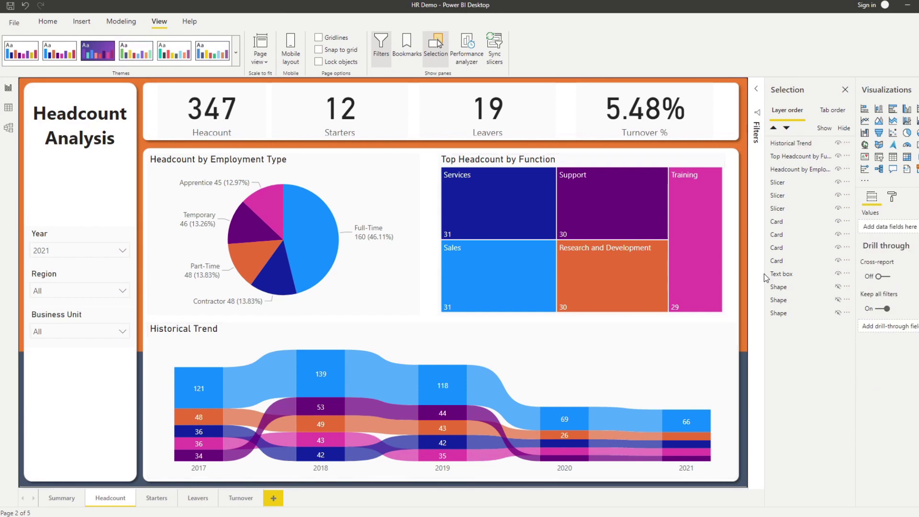